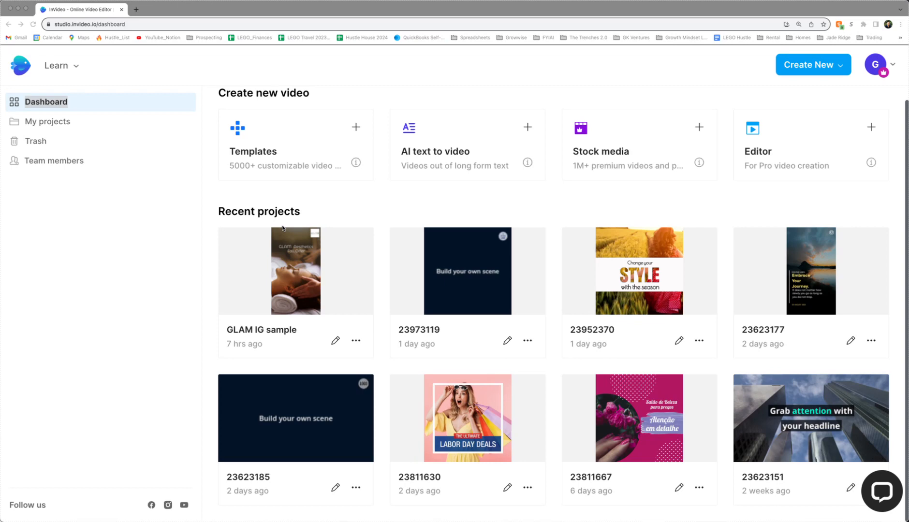
Start a new video from Templates and scroll the sidebar to the aspect ratio, type and industry filters.
{"action": "scroll", "coordinate": [283, 227], "scroll_direction": "up", "scroll_amount": 1}
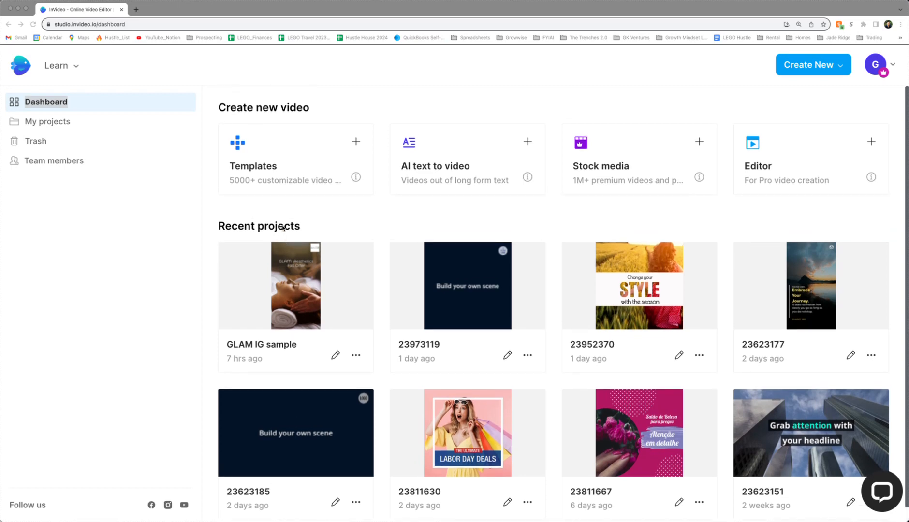
{"action": "scroll", "coordinate": [283, 228], "scroll_direction": "down", "scroll_amount": 1}
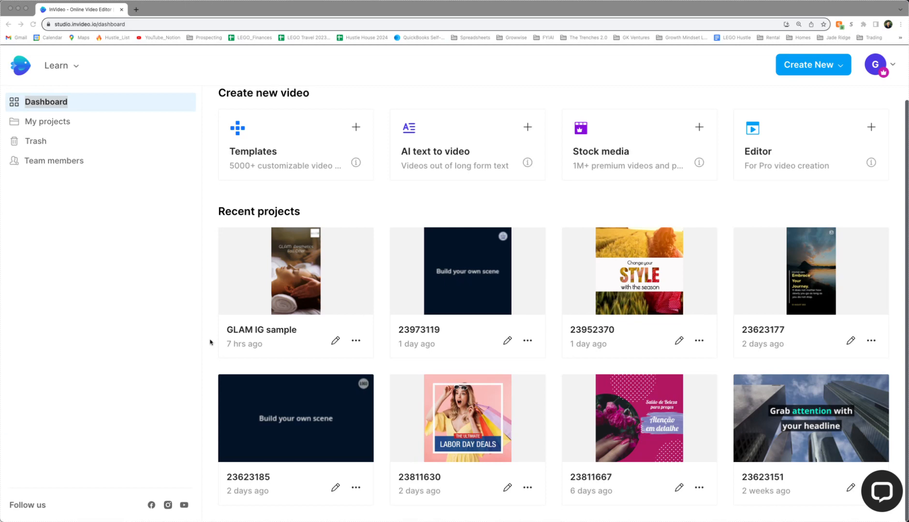
{"action": "scroll", "coordinate": [210, 342], "scroll_direction": "up", "scroll_amount": 1}
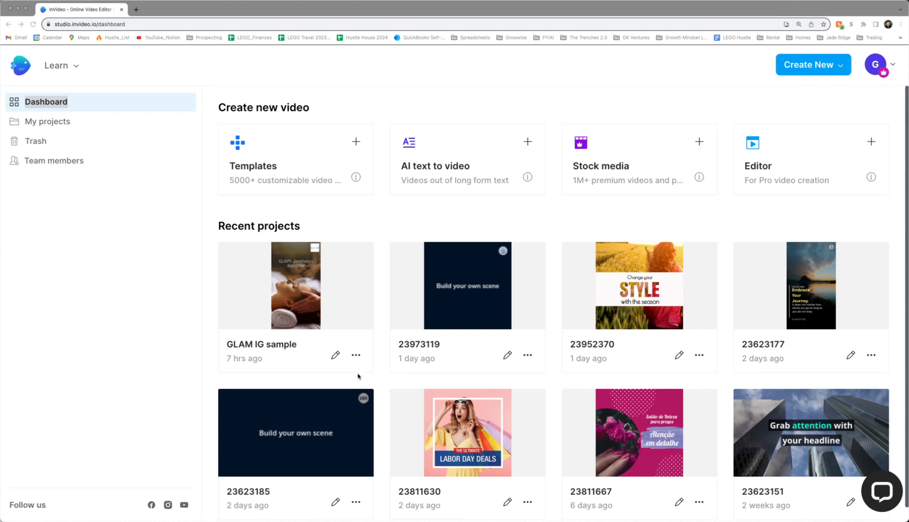
{"action": "scroll", "coordinate": [357, 376], "scroll_direction": "down", "scroll_amount": 1}
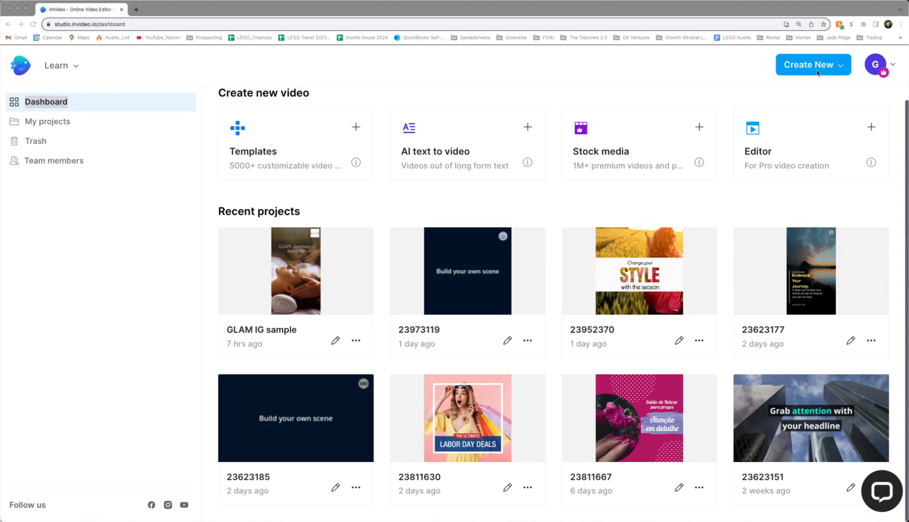
{"action": "left_click", "coordinate": [821, 68]}
{"action": "left_click", "coordinate": [825, 69]}
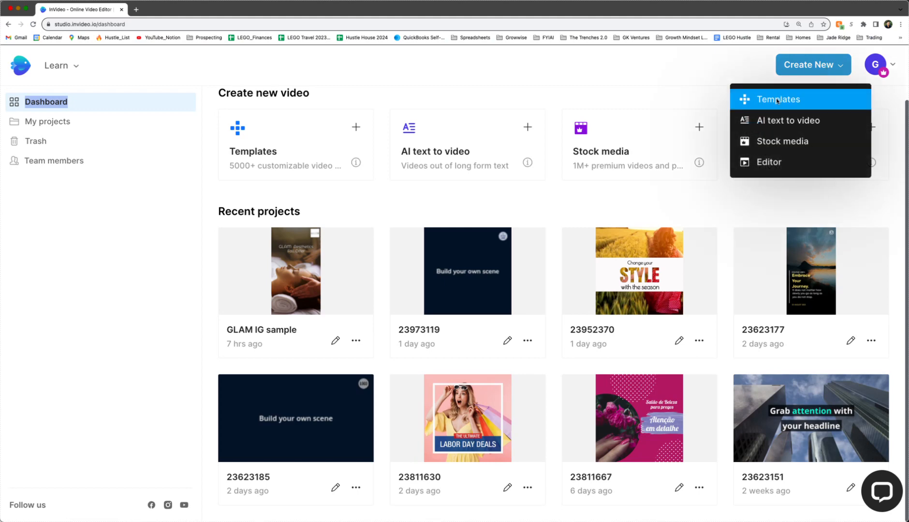
{"action": "left_click", "coordinate": [777, 100]}
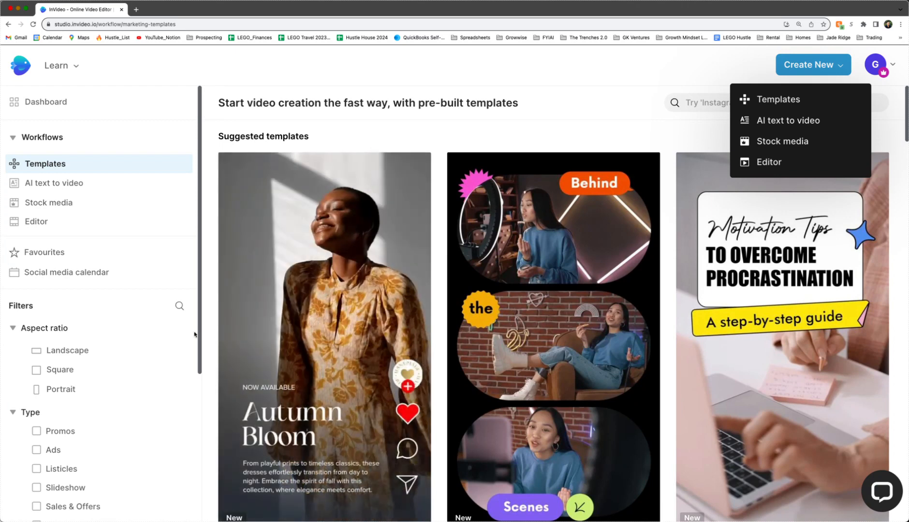
{"action": "left_click_drag", "start_coordinate": [199, 332], "coordinate": [184, 492]}
{"action": "scroll", "coordinate": [192, 460], "scroll_direction": "up", "scroll_amount": 2}
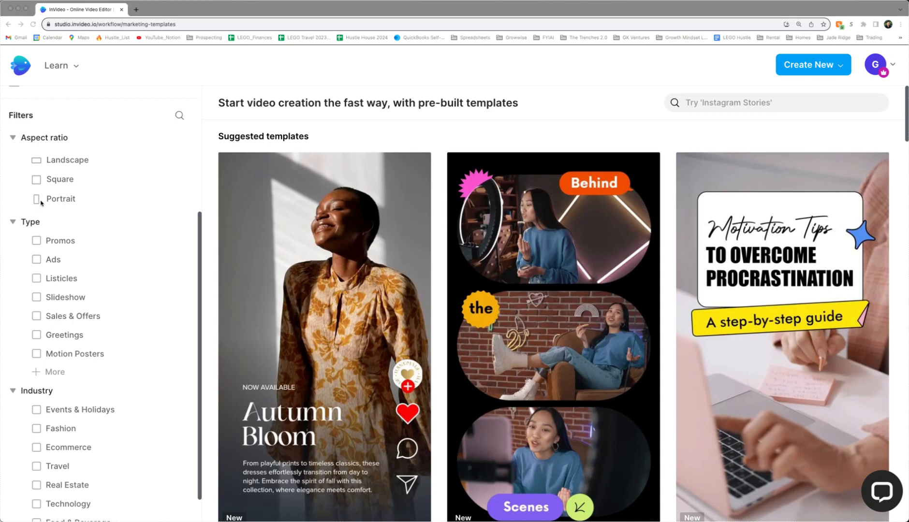
Filter templates to Square, Ads and Real Estate, then browse the 78 results.
{"action": "left_click", "coordinate": [63, 181]}
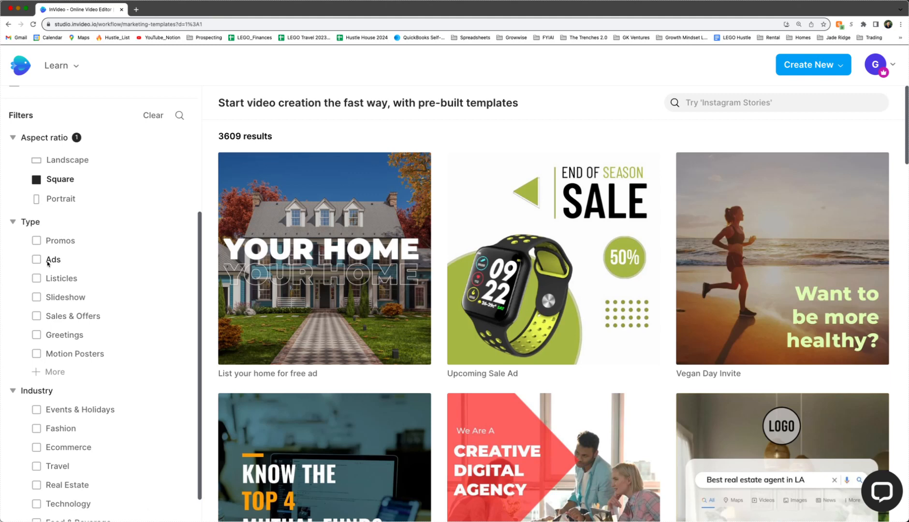
{"action": "left_click", "coordinate": [49, 262]}
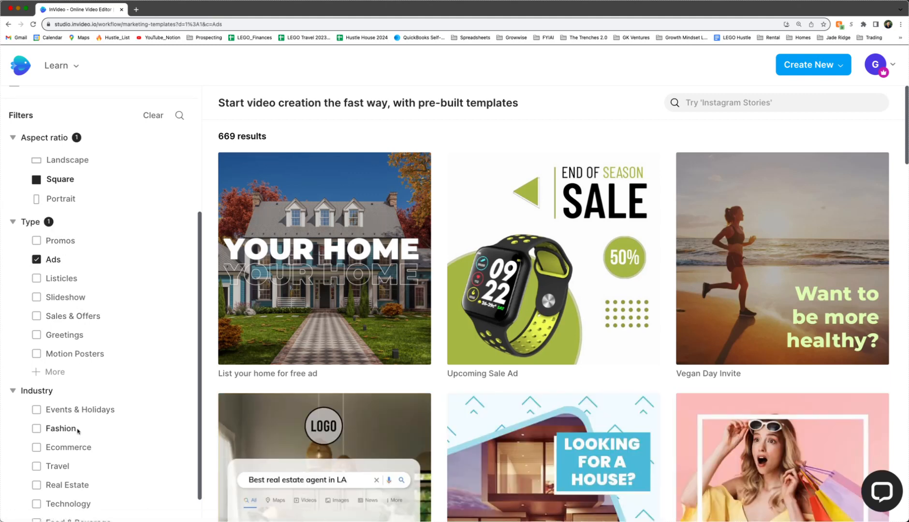
{"action": "left_click", "coordinate": [68, 489]}
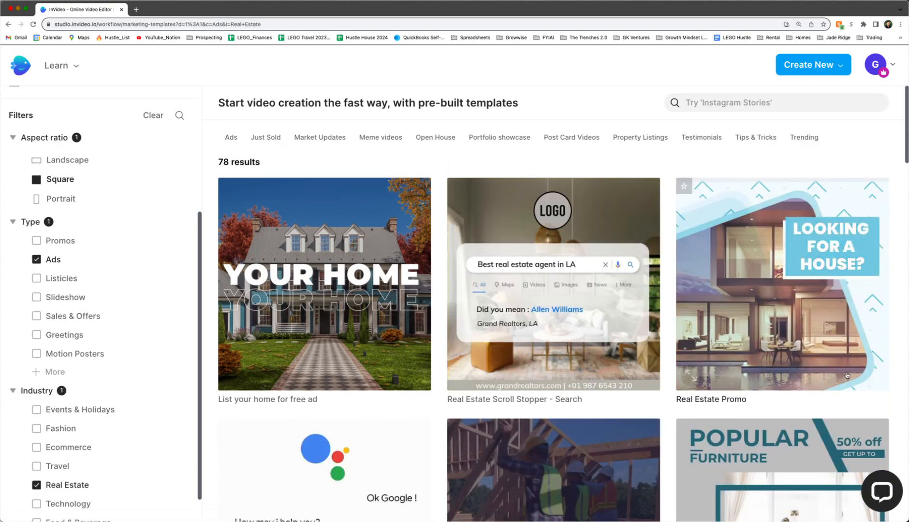
{"action": "scroll", "coordinate": [869, 372], "scroll_direction": "down", "scroll_amount": 2}
{"action": "scroll", "coordinate": [869, 372], "scroll_direction": "down", "scroll_amount": 5}
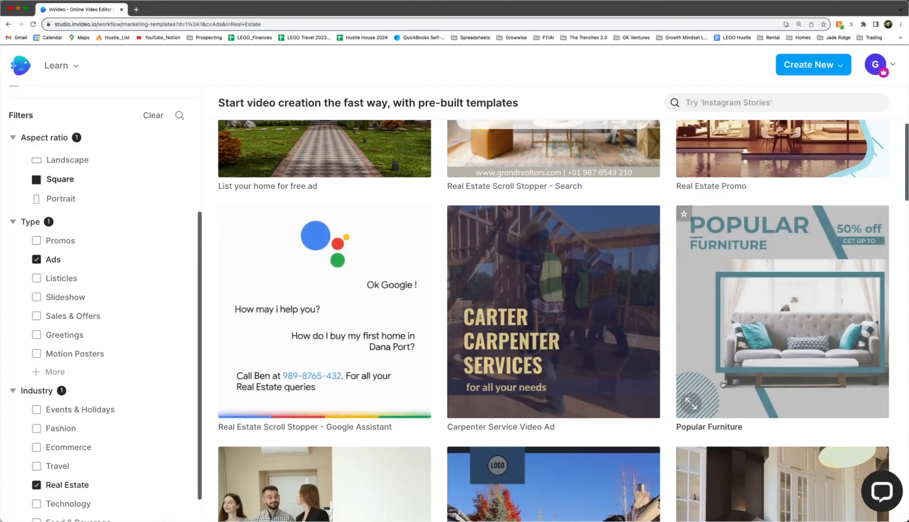
{"action": "scroll", "coordinate": [291, 349], "scroll_direction": "down", "scroll_amount": 4}
{"action": "scroll", "coordinate": [497, 385], "scroll_direction": "down", "scroll_amount": 3}
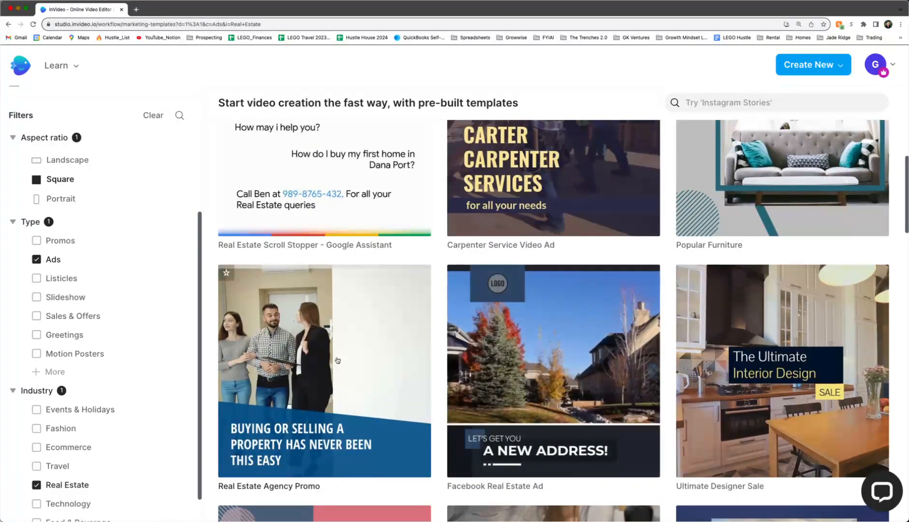
{"action": "scroll", "coordinate": [633, 377], "scroll_direction": "up", "scroll_amount": 8}
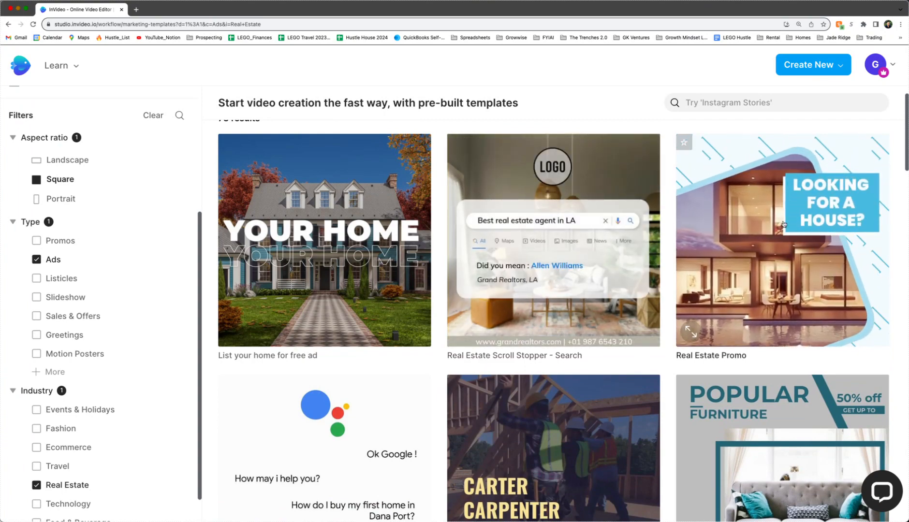
Open the Real Estate Promo template, pause its preview and use it as a Square (1:1) project.
{"action": "left_click", "coordinate": [793, 239]}
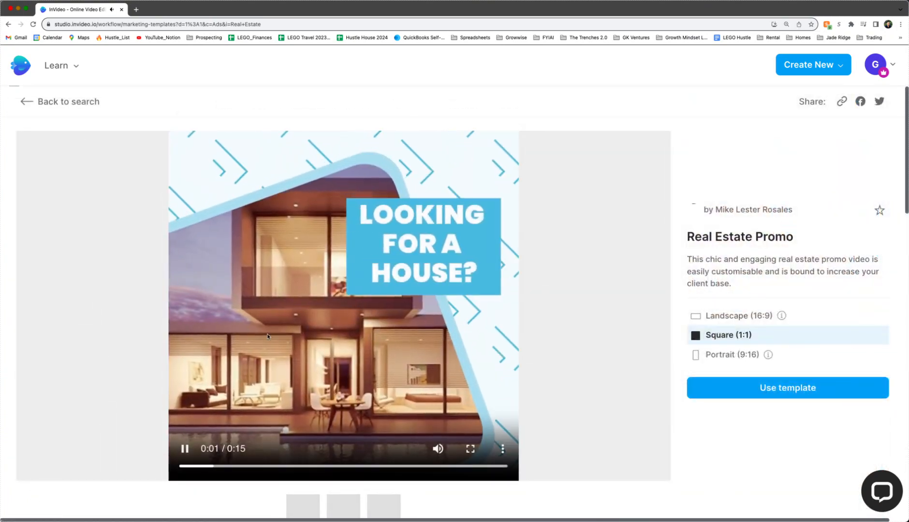
{"action": "left_click", "coordinate": [176, 445]}
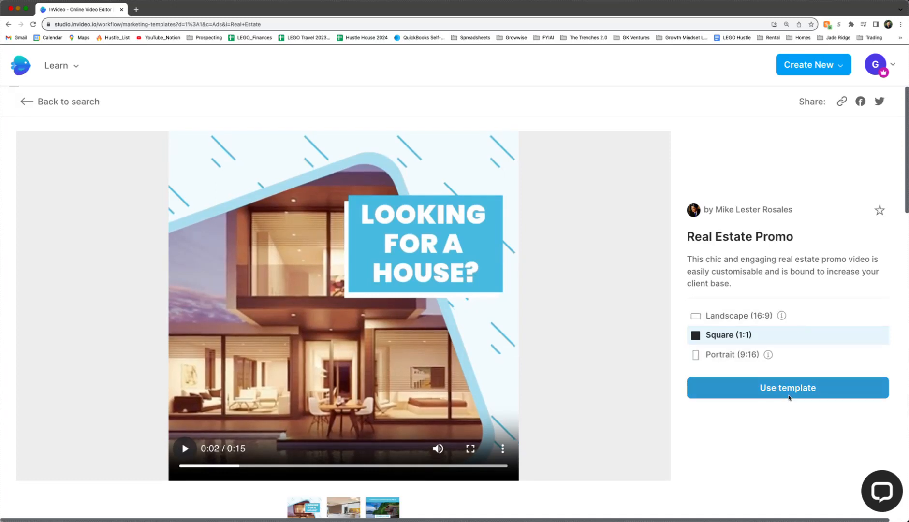
{"action": "left_click", "coordinate": [789, 394]}
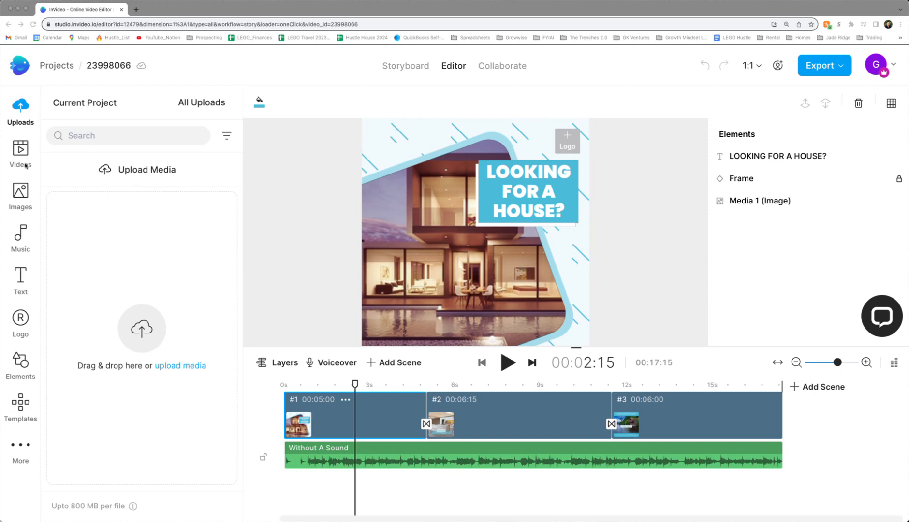
Replace scene 1's house photo with the stock white shed video clip, keeping 5 seconds.
{"action": "left_click", "coordinate": [31, 109]}
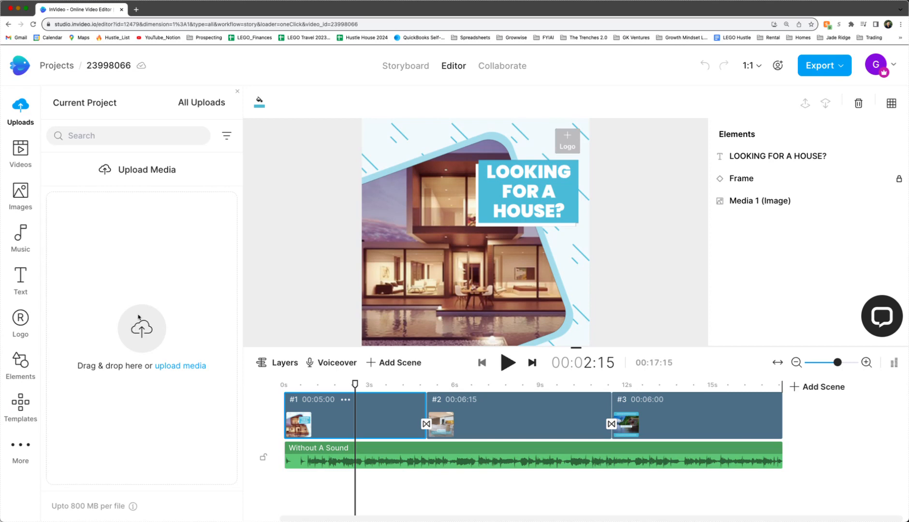
{"action": "left_click", "coordinate": [452, 185]}
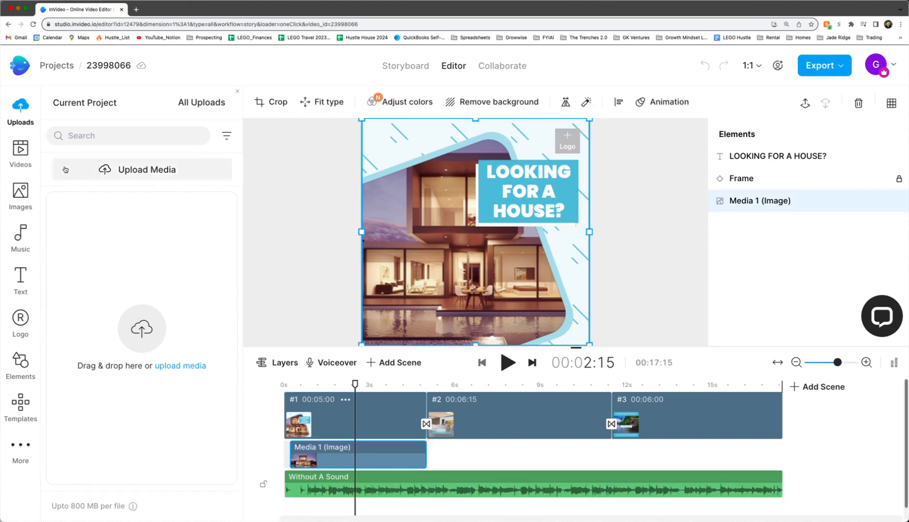
{"action": "left_click", "coordinate": [30, 153]}
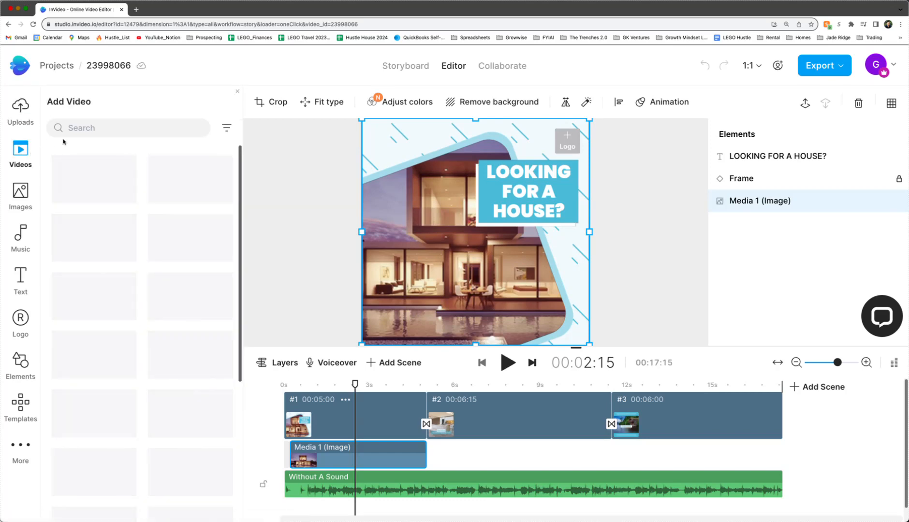
{"action": "left_click", "coordinate": [99, 128]}
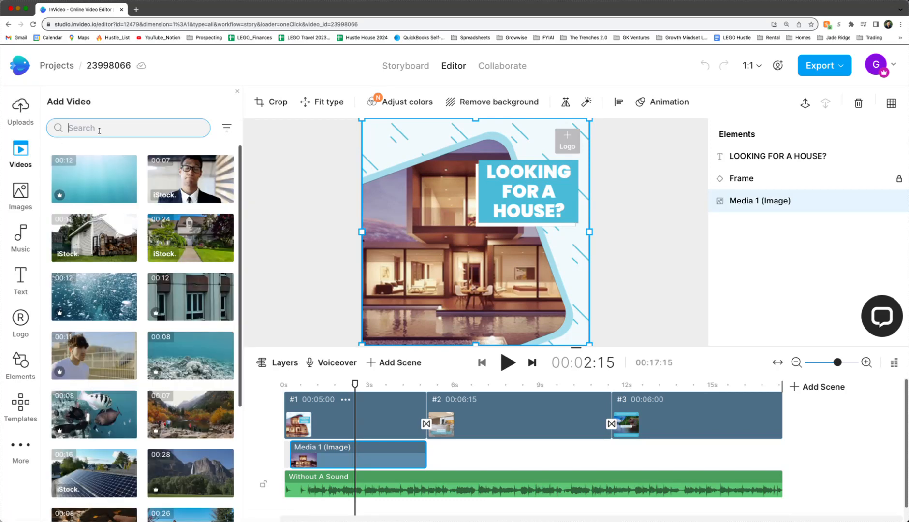
{"action": "left_click_drag", "start_coordinate": [94, 244], "coordinate": [424, 228]}
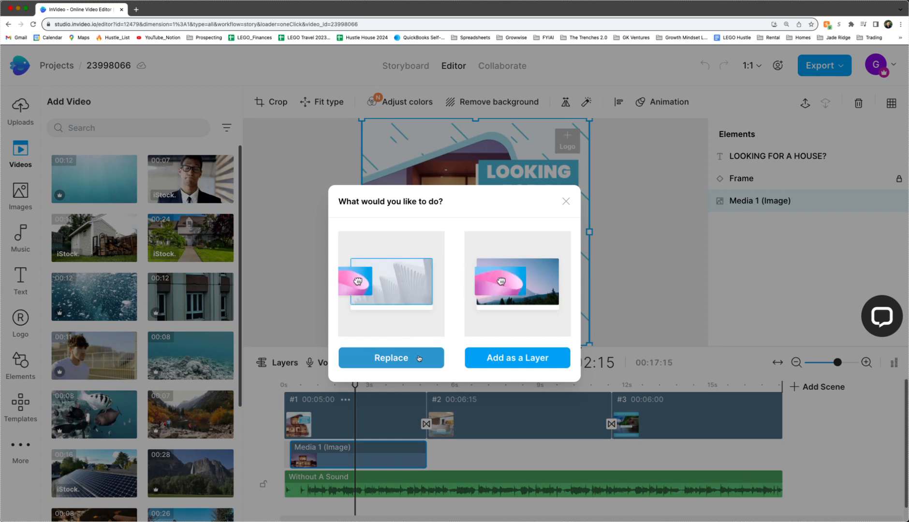
{"action": "left_click", "coordinate": [418, 359]}
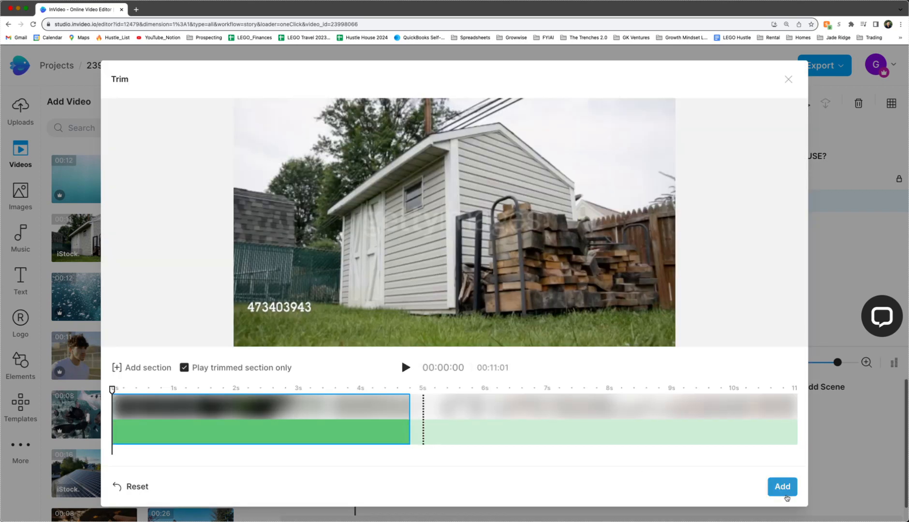
{"action": "left_click", "coordinate": [784, 488]}
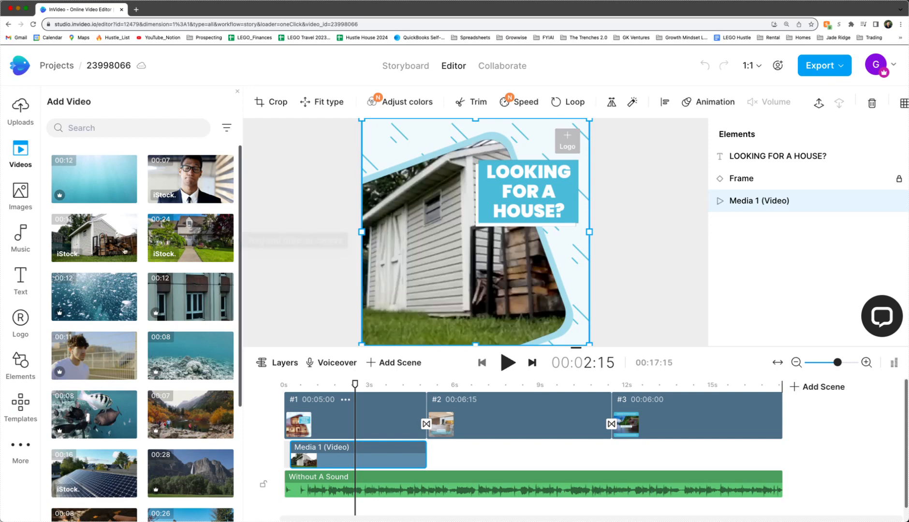
Search images for 'kitchen' and replace scene 2's picture with a bright white kitchen photo.
{"action": "left_click", "coordinate": [19, 196]}
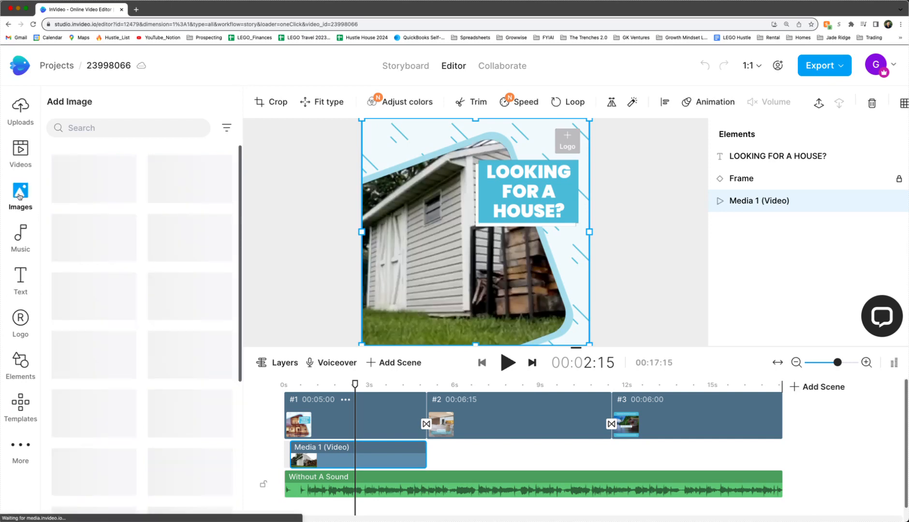
{"action": "left_click", "coordinate": [438, 415]}
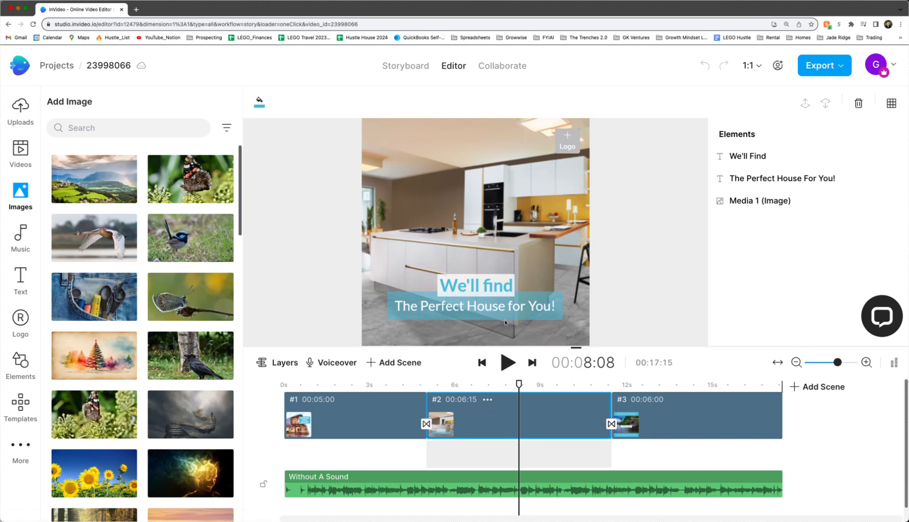
{"action": "left_click", "coordinate": [139, 129]}
{"action": "type", "text": "kitchen"}
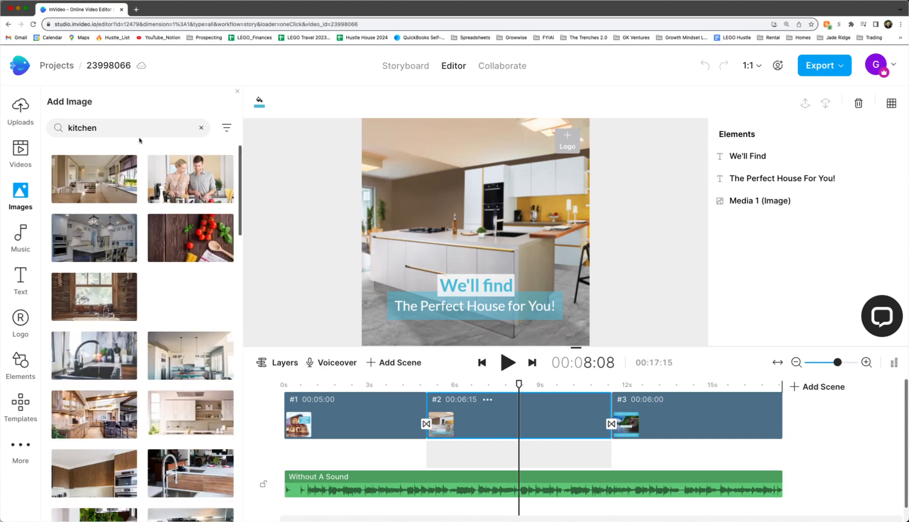
{"action": "left_click_drag", "start_coordinate": [103, 178], "coordinate": [465, 232]}
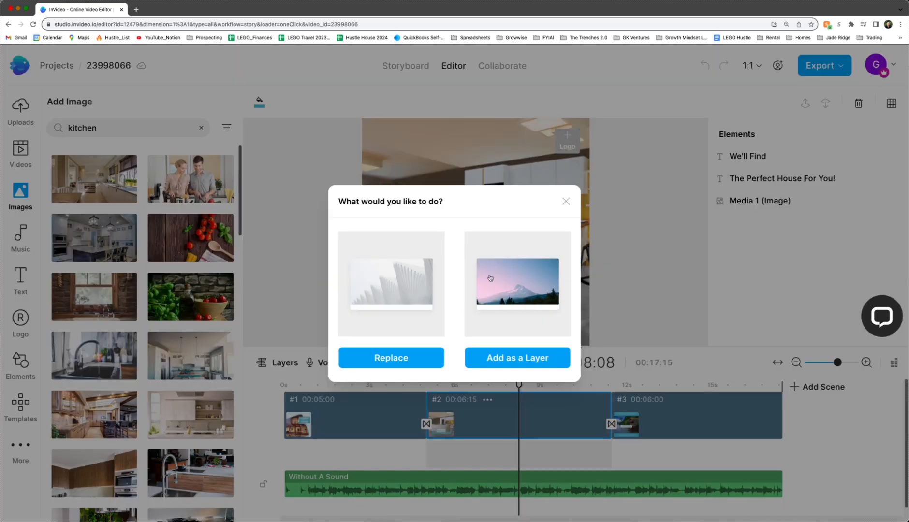
{"action": "left_click", "coordinate": [406, 358]}
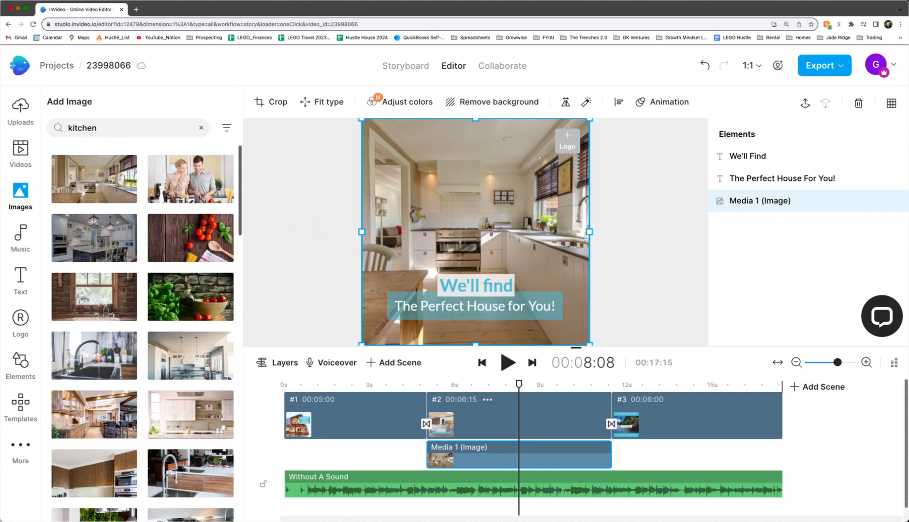
{"action": "left_click", "coordinate": [23, 236]}
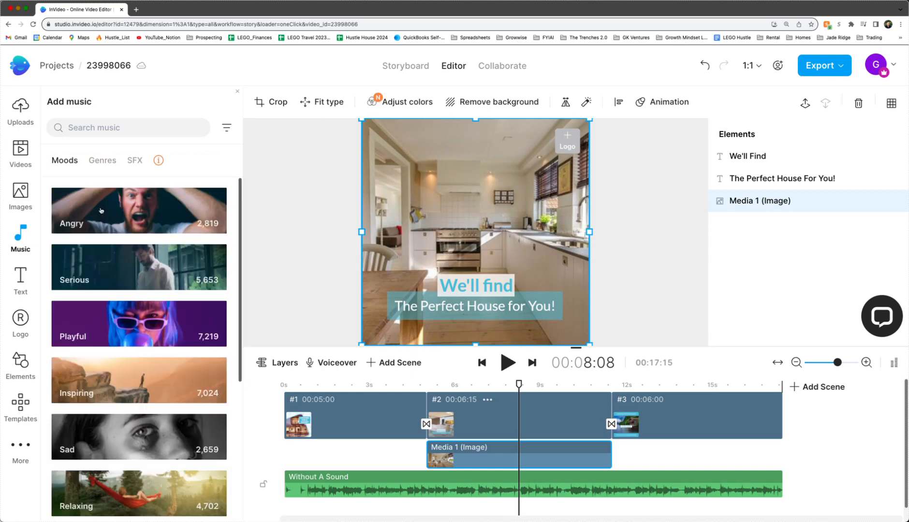
Search music for 'chill', preview Chill In Holiday and add it to the video.
{"action": "left_click", "coordinate": [103, 129]}
{"action": "type", "text": "chill"}
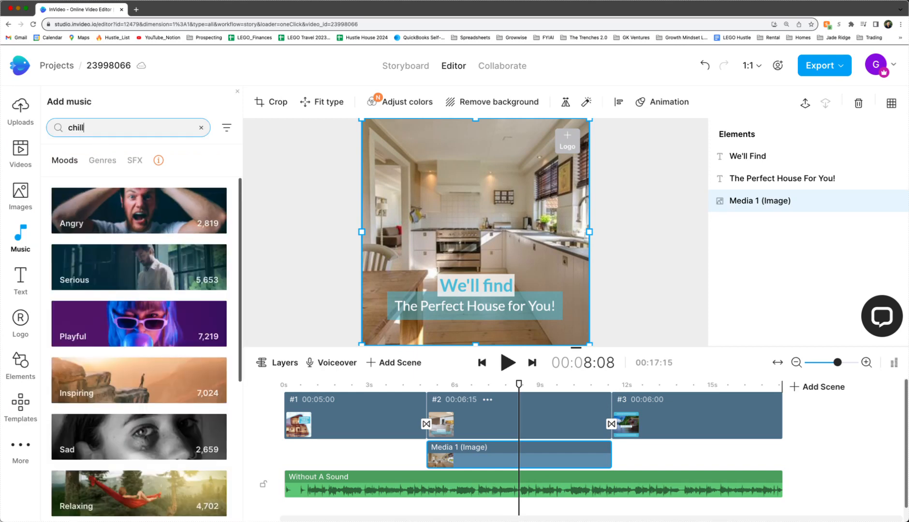
{"action": "key", "text": "Return"}
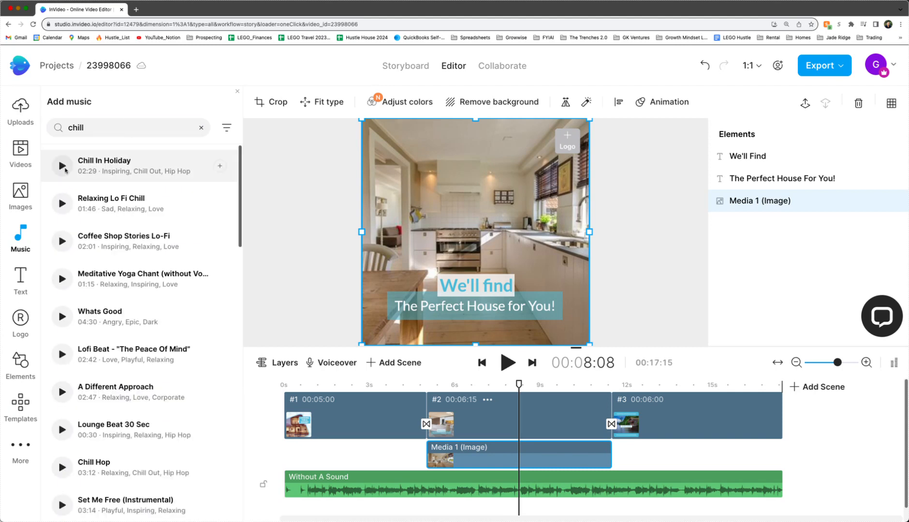
{"action": "left_click", "coordinate": [62, 166]}
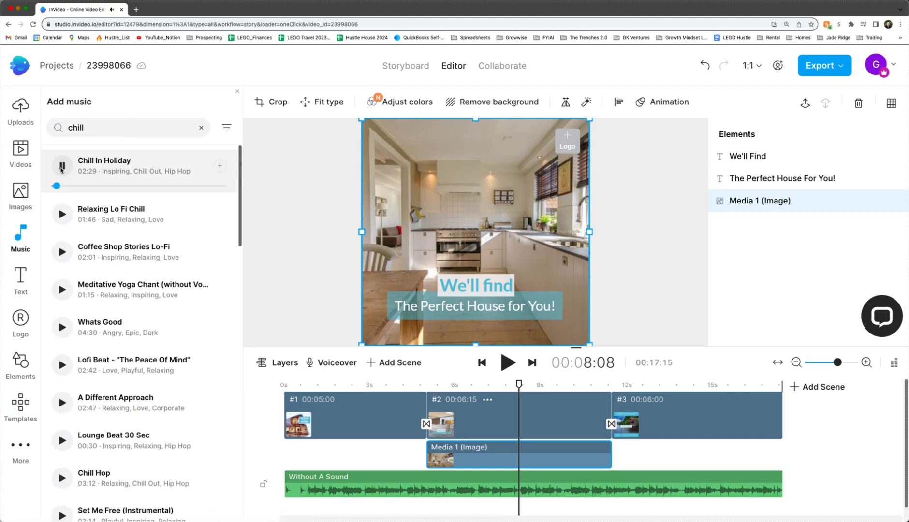
{"action": "left_click", "coordinate": [69, 167]}
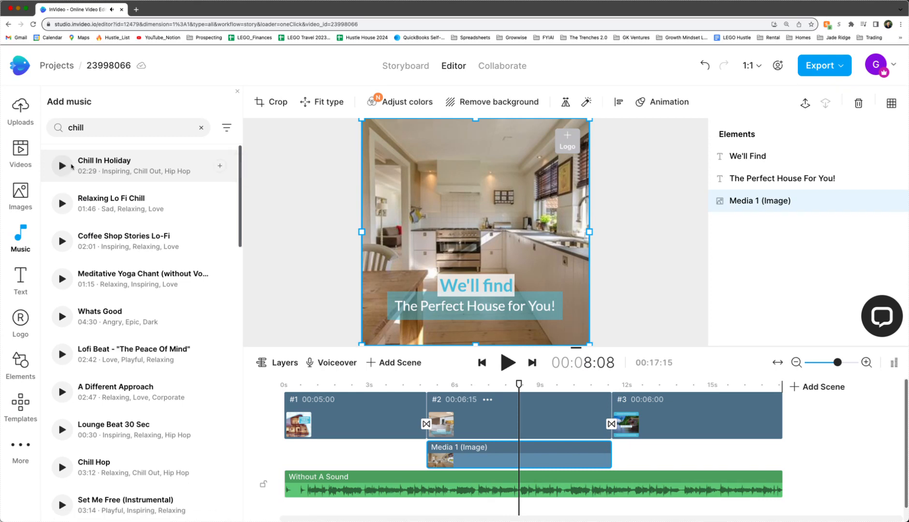
{"action": "left_click", "coordinate": [218, 167]}
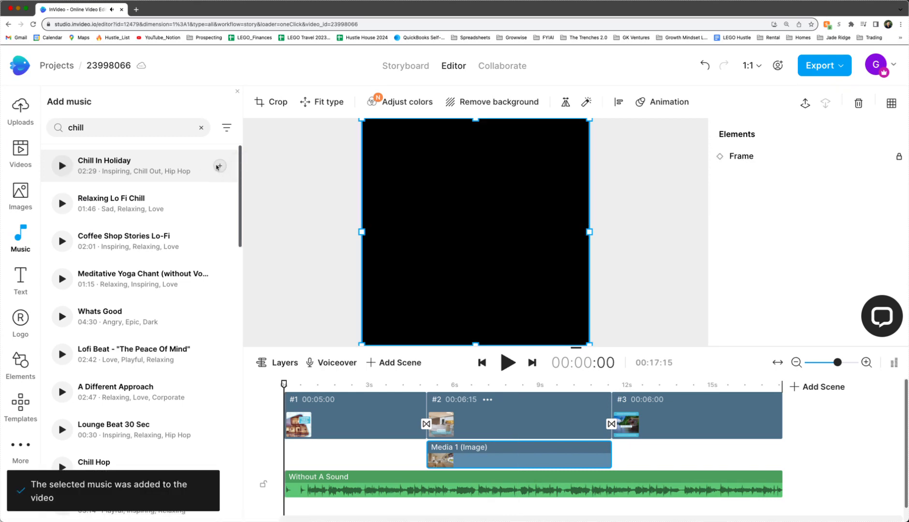
Delete the Without A Sound track and play the video with the new music.
{"action": "left_click", "coordinate": [327, 484]}
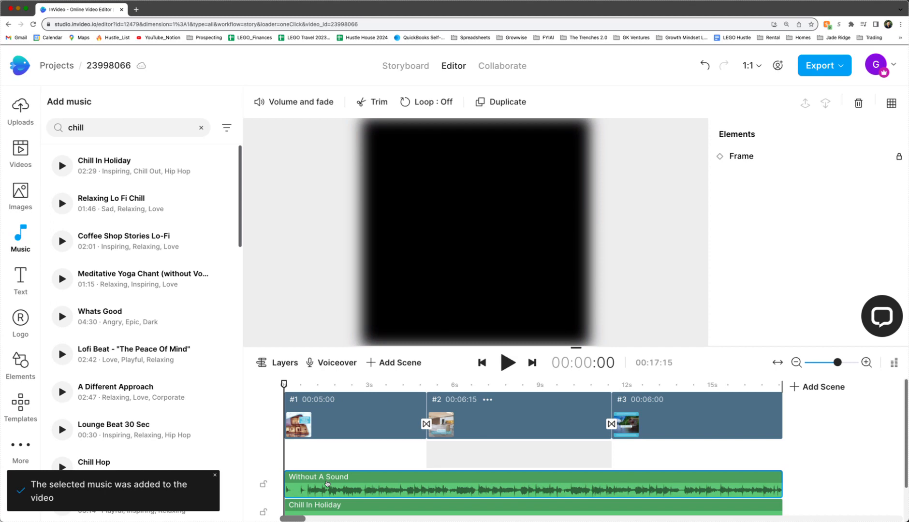
{"action": "key", "text": "Delete"}
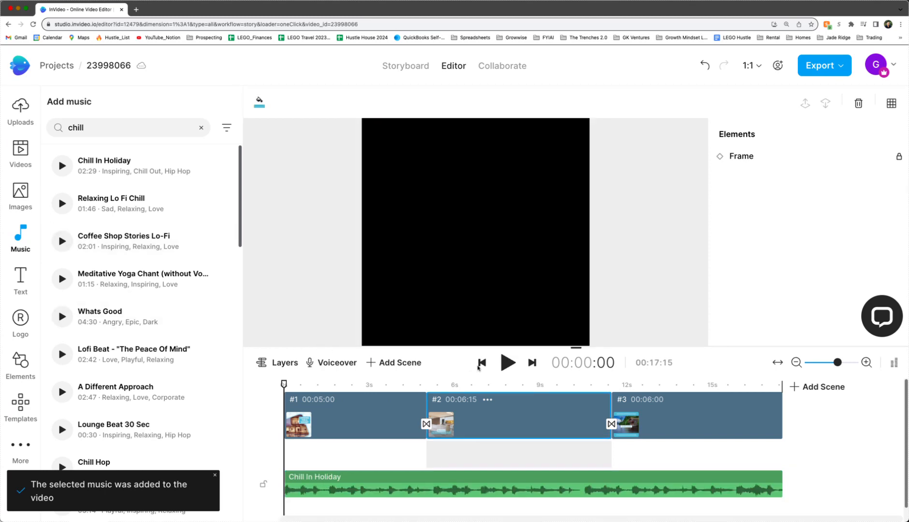
{"action": "left_click", "coordinate": [506, 364]}
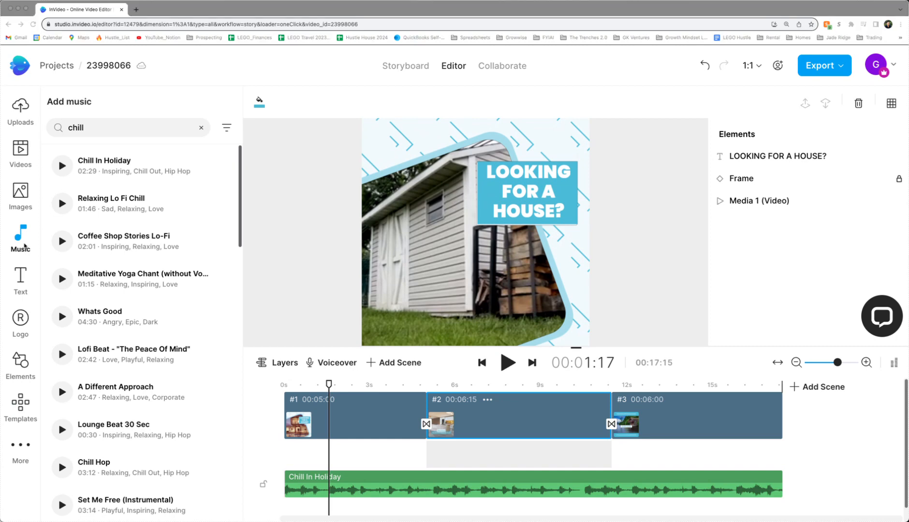
Select scene 1's LOOKING FOR A HOUSE? heading and open its text for editing.
{"action": "left_click", "coordinate": [19, 283]}
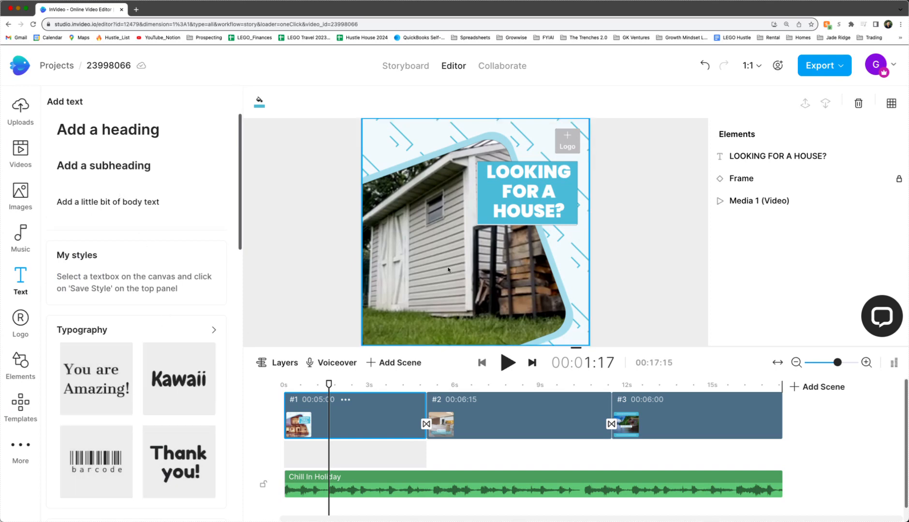
{"action": "left_click", "coordinate": [531, 183]}
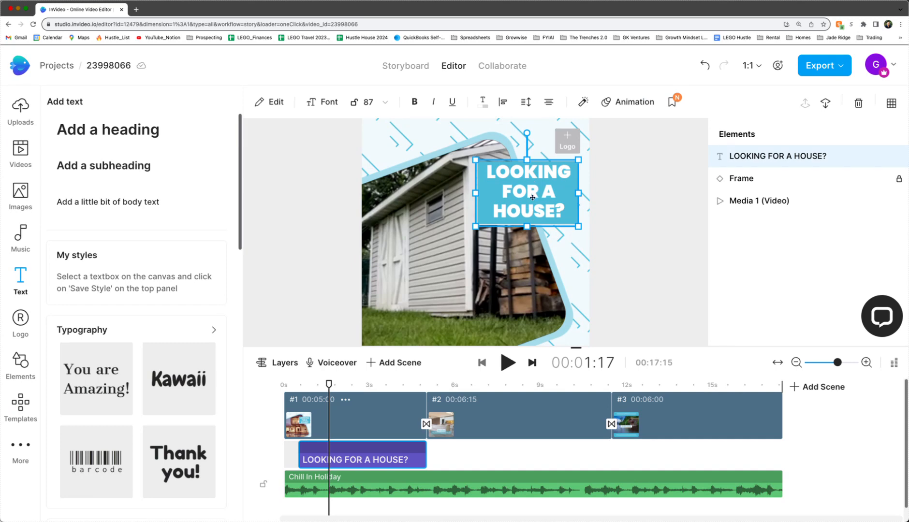
{"action": "double_click", "coordinate": [533, 198]}
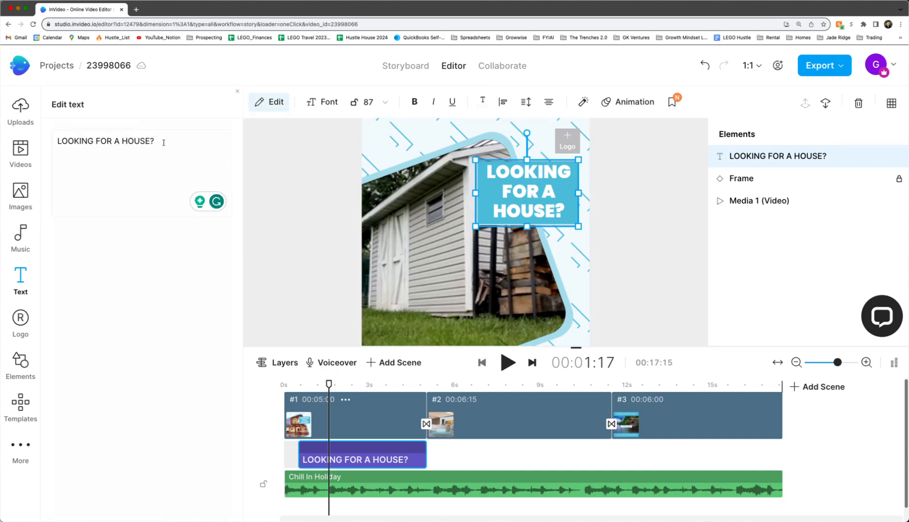
{"action": "left_click", "coordinate": [20, 323]}
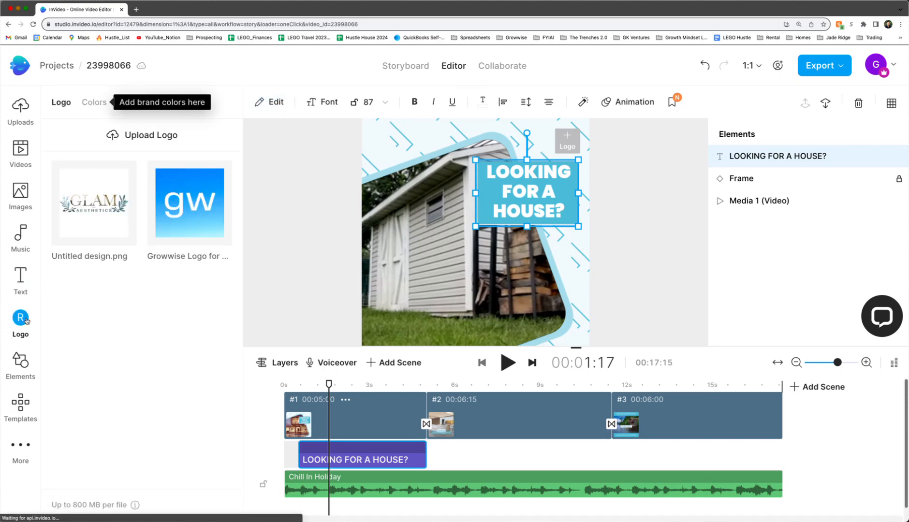
Place the blue gw Growwise logo into scene 1's top-right Logo placeholder.
{"action": "mouse_move", "coordinate": [84, 220]}
{"action": "mouse_move", "coordinate": [575, 136]}
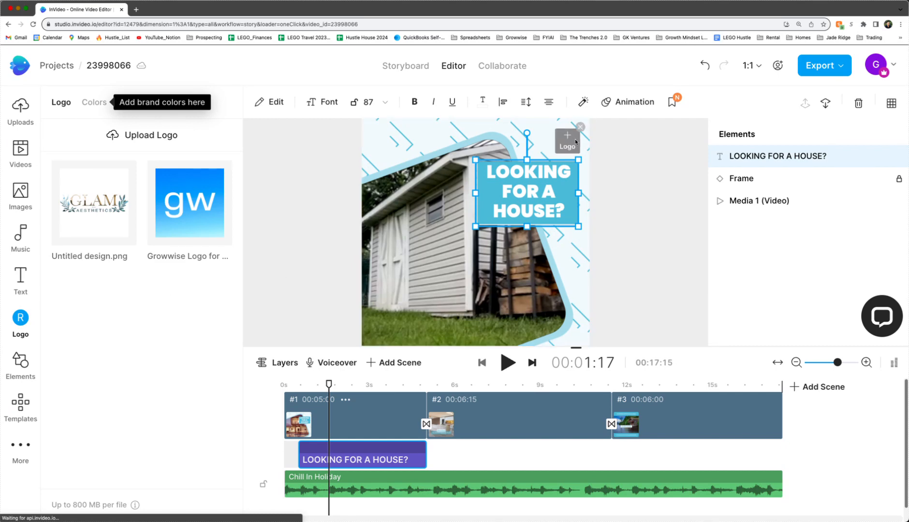
{"action": "left_click_drag", "start_coordinate": [190, 206], "coordinate": [567, 141]}
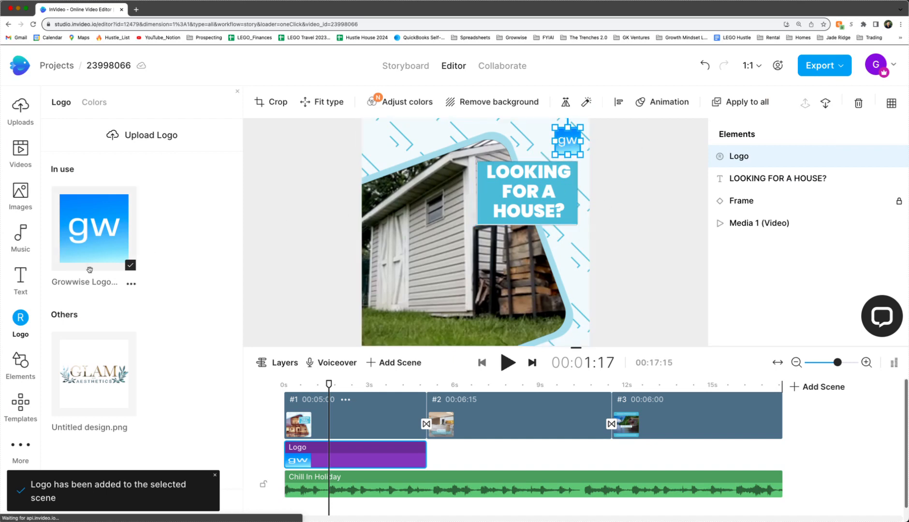
{"action": "left_click", "coordinate": [19, 364]}
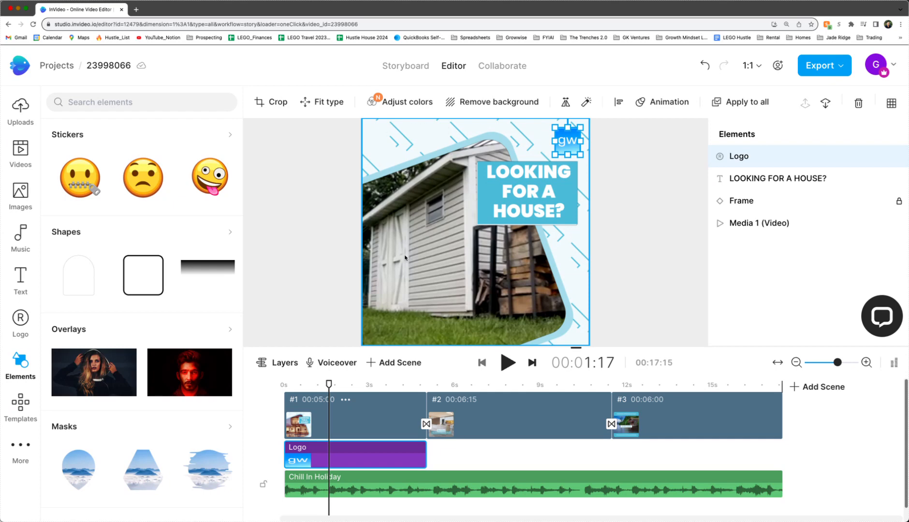
Browse the Templates list and Collage layouts without applying any changes.
{"action": "left_click", "coordinate": [26, 405]}
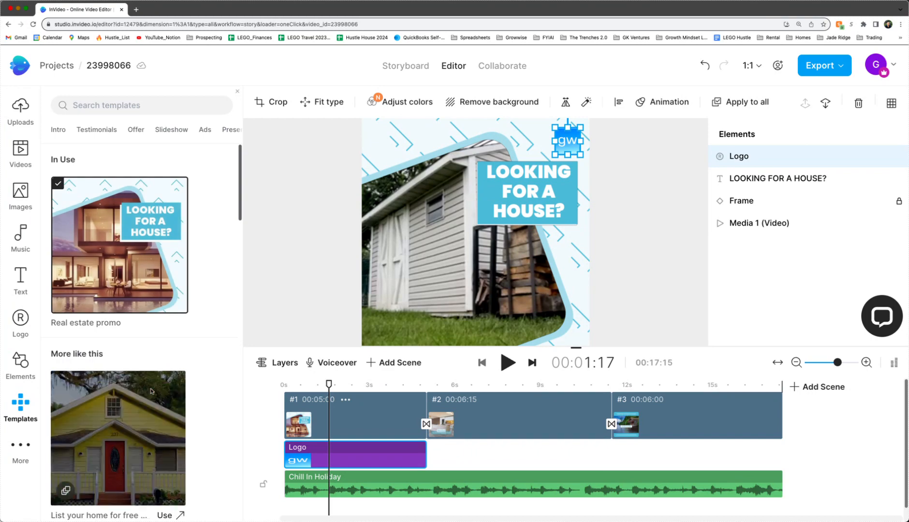
{"action": "scroll", "coordinate": [220, 368], "scroll_direction": "down", "scroll_amount": 6}
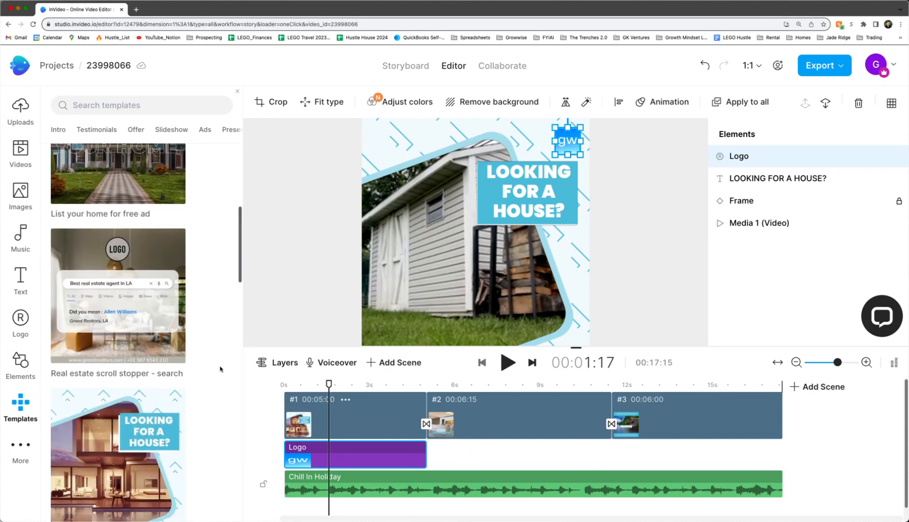
{"action": "scroll", "coordinate": [220, 368], "scroll_direction": "down", "scroll_amount": 5}
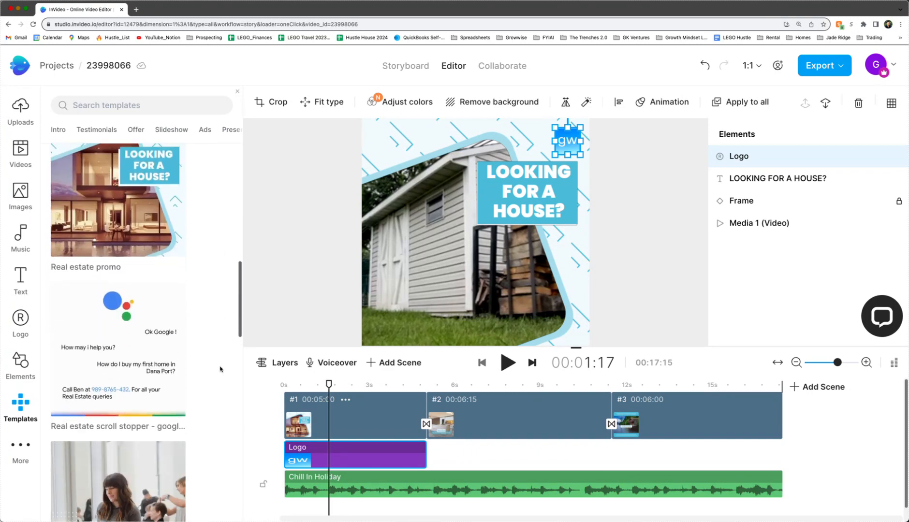
{"action": "scroll", "coordinate": [220, 369], "scroll_direction": "down", "scroll_amount": 5}
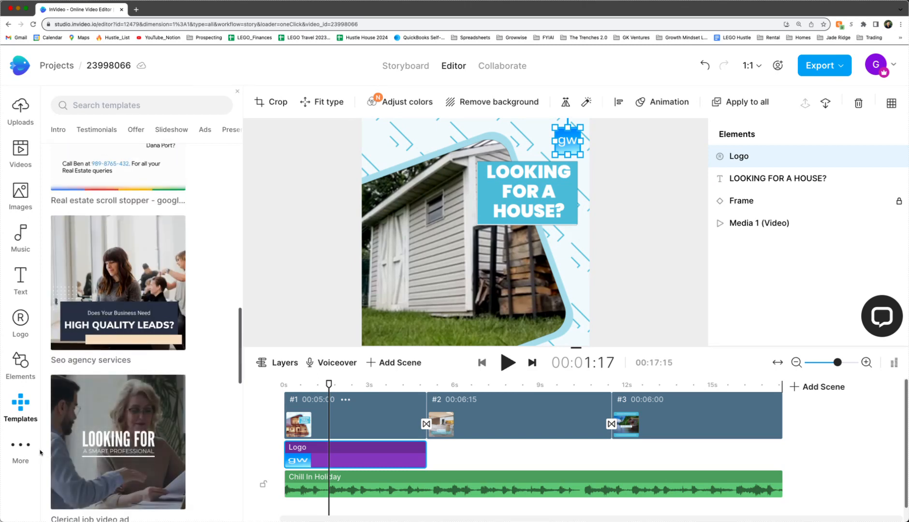
{"action": "left_click", "coordinate": [28, 449]}
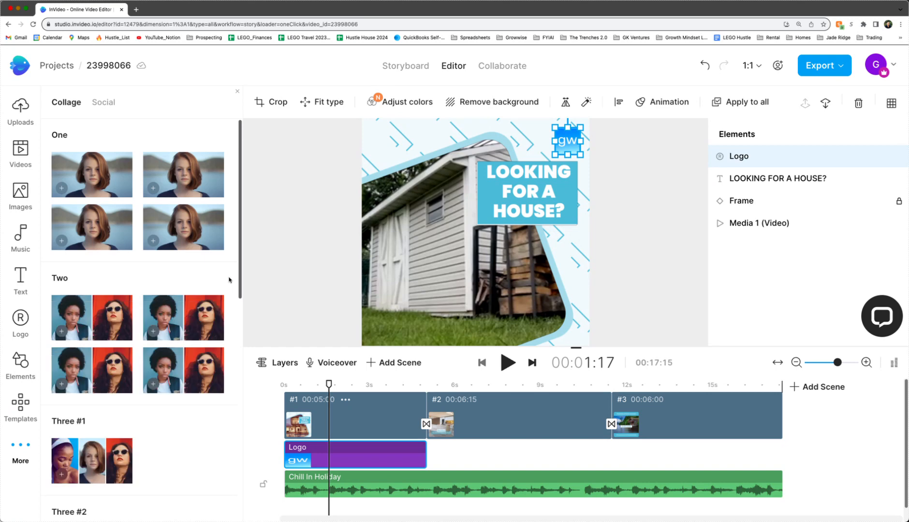
{"action": "scroll", "coordinate": [229, 279], "scroll_direction": "down", "scroll_amount": 10}
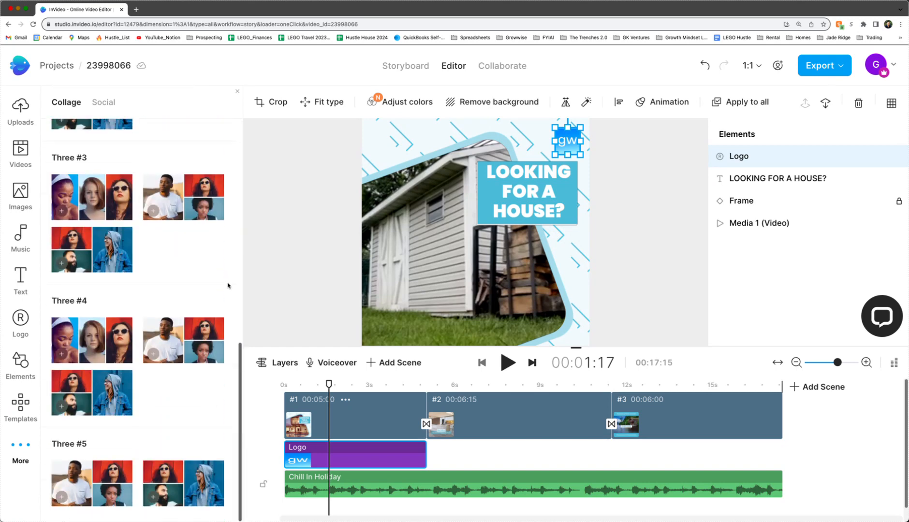
{"action": "scroll", "coordinate": [228, 286], "scroll_direction": "up", "scroll_amount": 10}
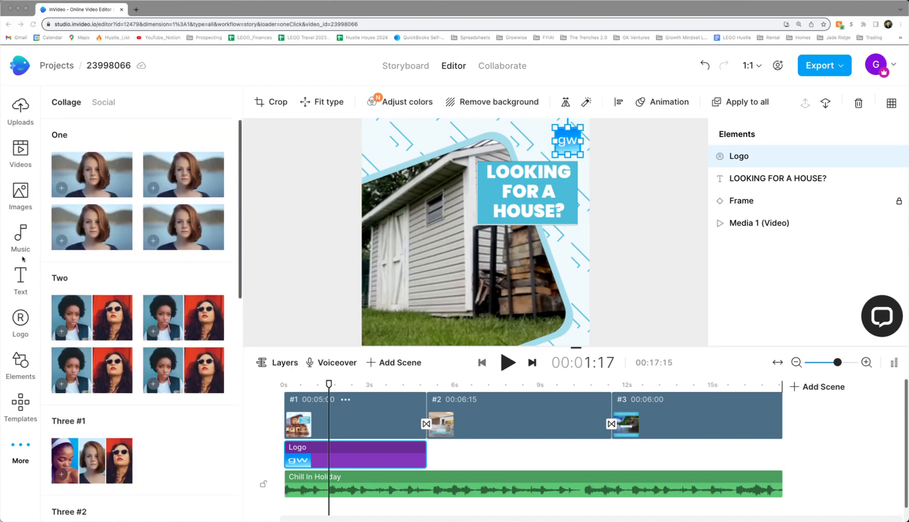
{"action": "left_click", "coordinate": [21, 203]}
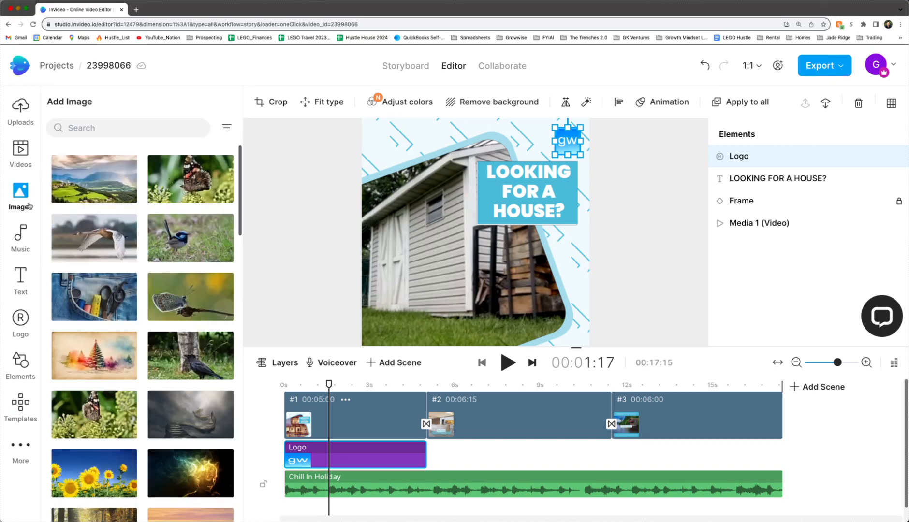
Scrub and play the edited scenes, then open export quality choices with 1080p selected.
{"action": "scroll", "coordinate": [126, 251], "scroll_direction": "down", "scroll_amount": 5}
{"action": "scroll", "coordinate": [124, 273], "scroll_direction": "down", "scroll_amount": 1}
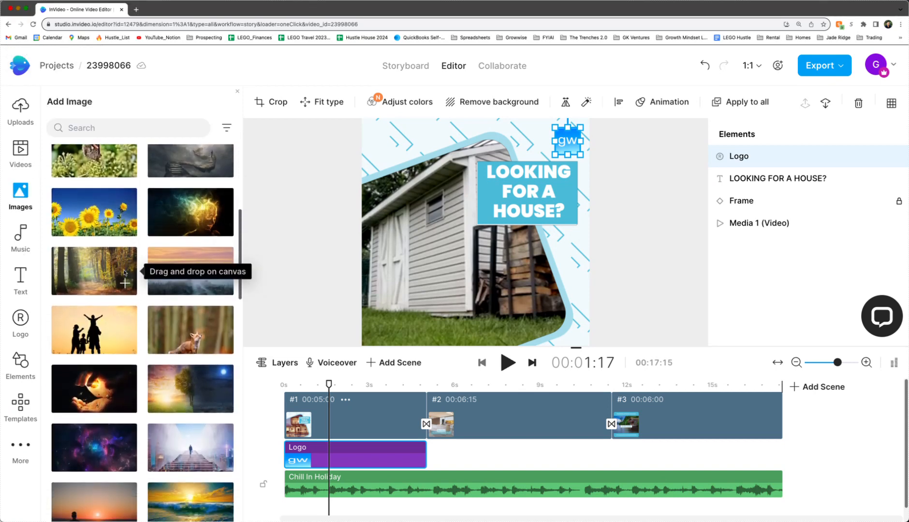
{"action": "scroll", "coordinate": [124, 273], "scroll_direction": "up", "scroll_amount": 5}
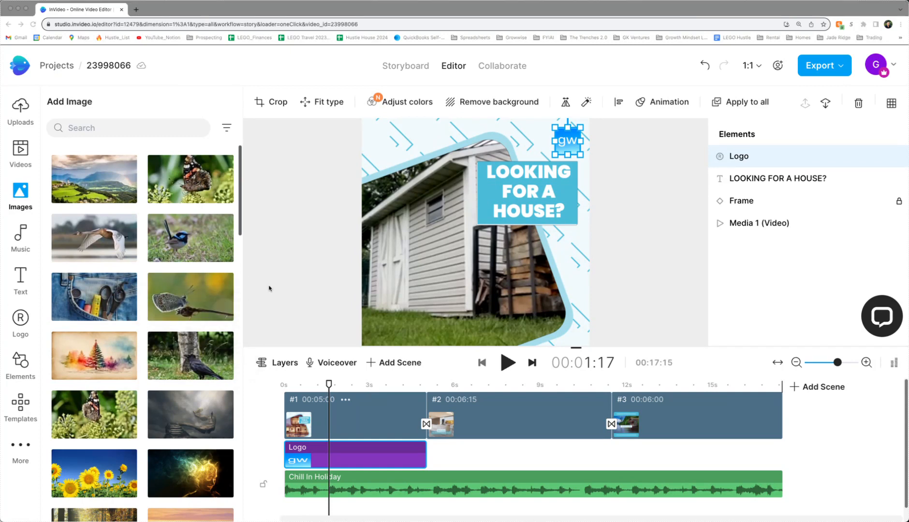
{"action": "left_click", "coordinate": [330, 386]}
{"action": "left_click_drag", "start_coordinate": [330, 386], "coordinate": [446, 416]}
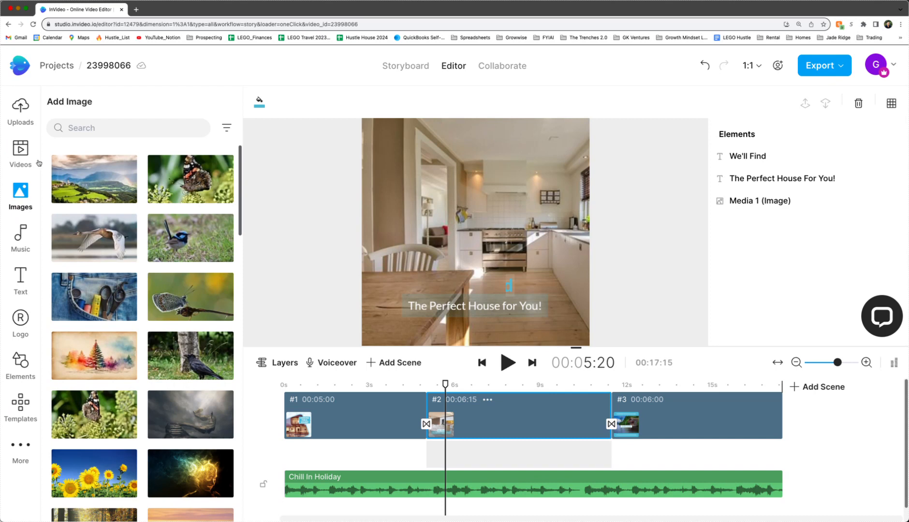
{"action": "left_click_drag", "start_coordinate": [446, 383], "coordinate": [377, 402]}
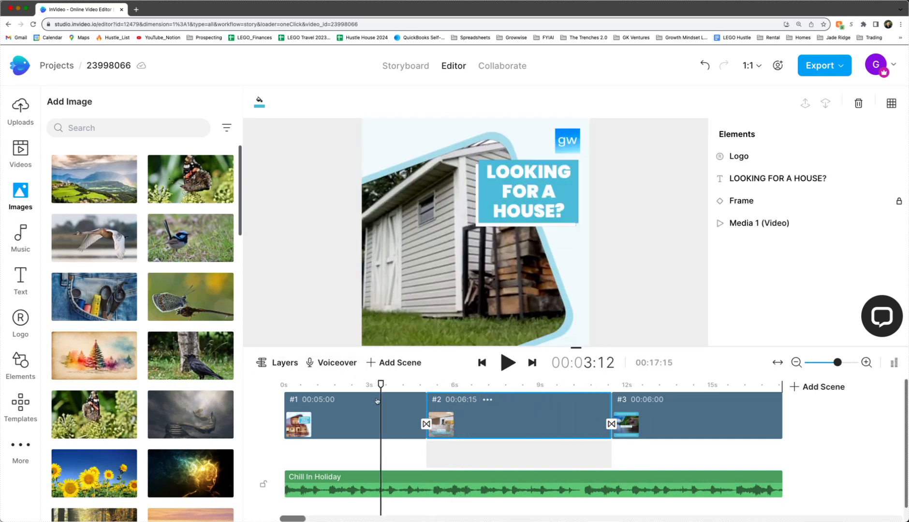
{"action": "left_click", "coordinate": [509, 363]}
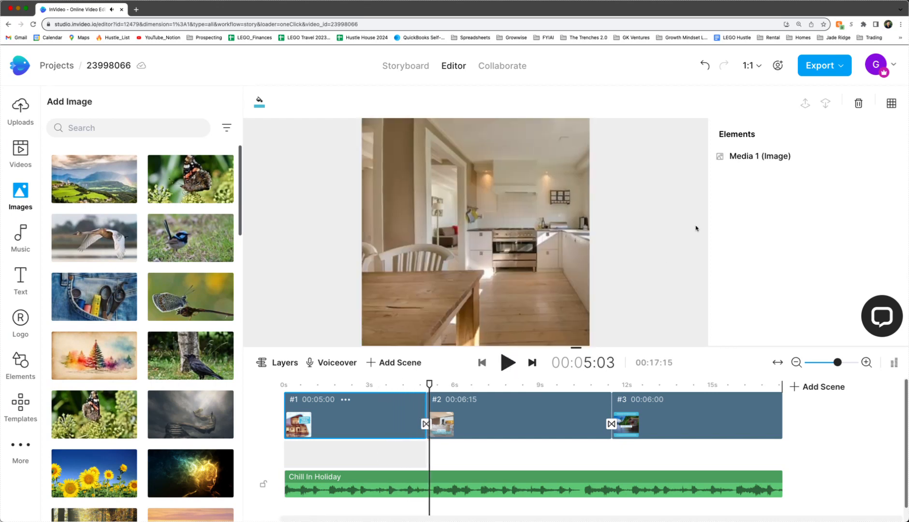
{"action": "left_click", "coordinate": [842, 70]}
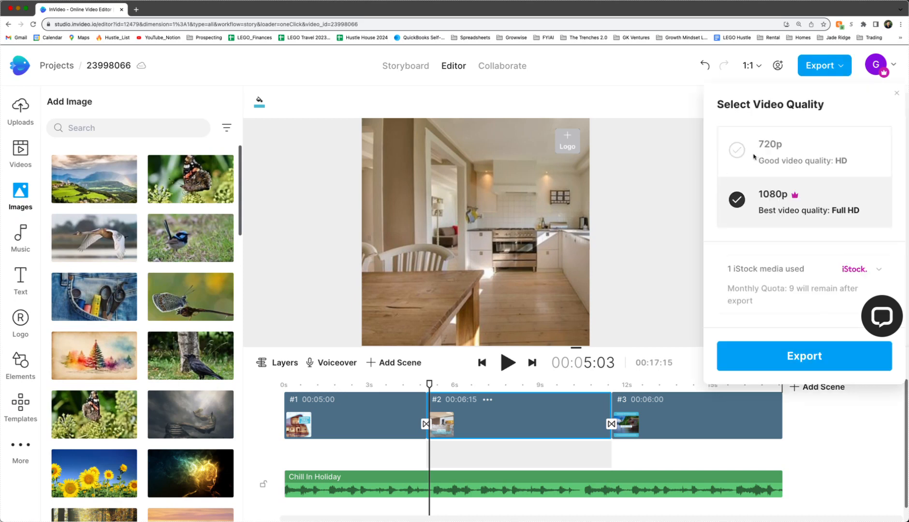
Leave the export quality at 1080p and close the quality options without exporting.
{"action": "left_click", "coordinate": [754, 157]}
{"action": "left_click", "coordinate": [754, 195]}
{"action": "left_click", "coordinate": [618, 205]}
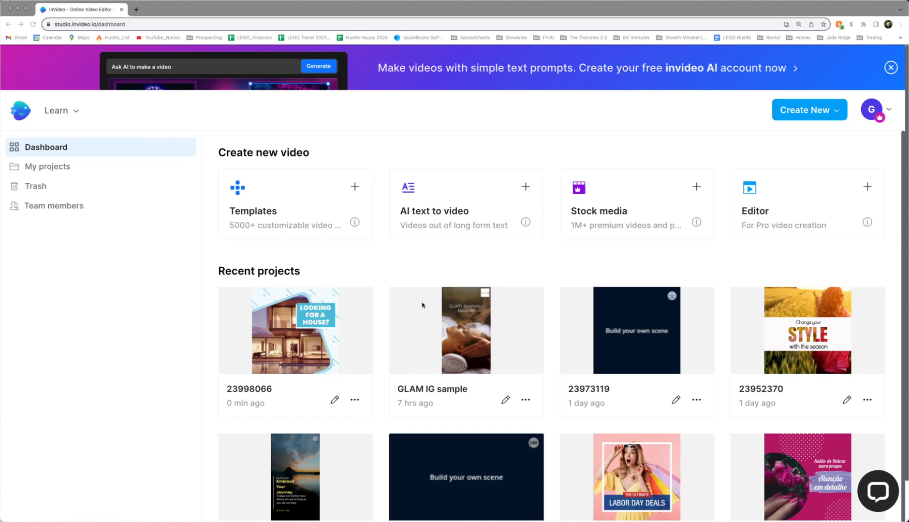
From the dashboard, open the Learn tutorials in the InVideo Help Center.
{"action": "left_click", "coordinate": [67, 113]}
{"action": "left_click", "coordinate": [79, 114]}
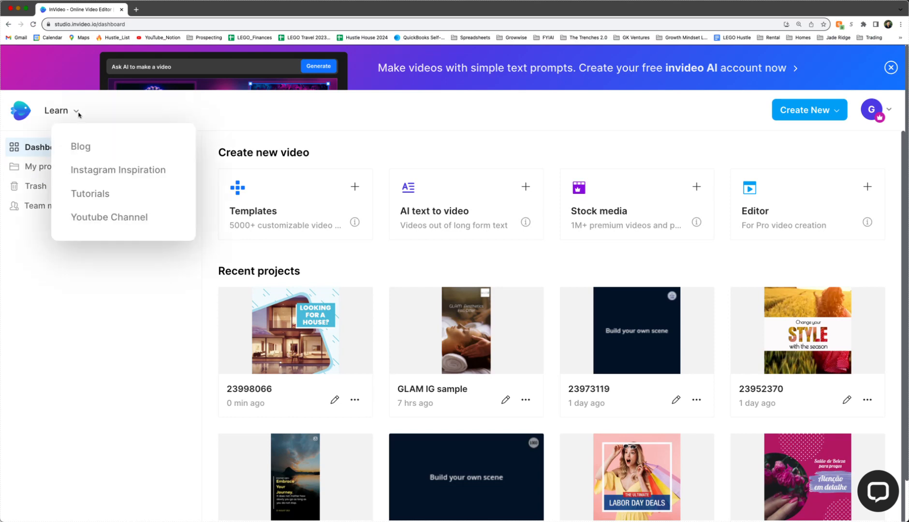
{"action": "left_click", "coordinate": [77, 193]}
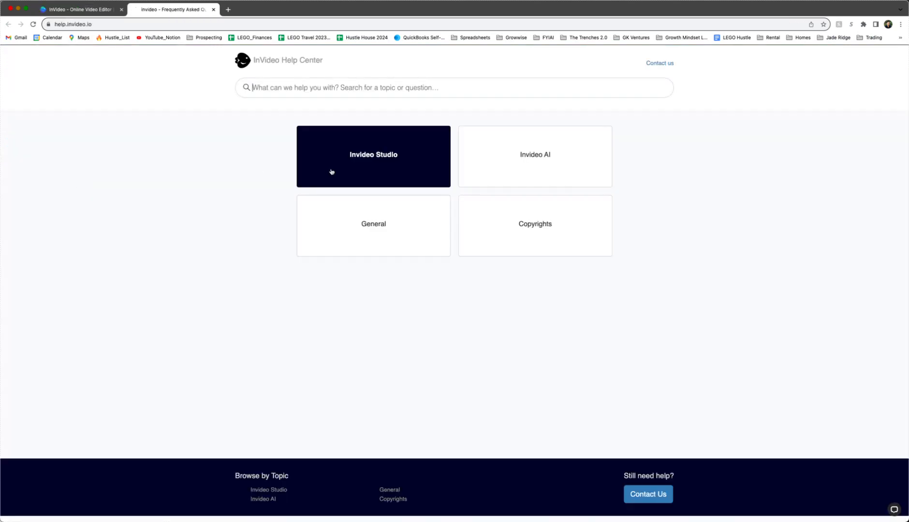
Browse the General help questions zoomed in, then return to the InVideo Studio Templates tab.
{"action": "left_click", "coordinate": [385, 220]}
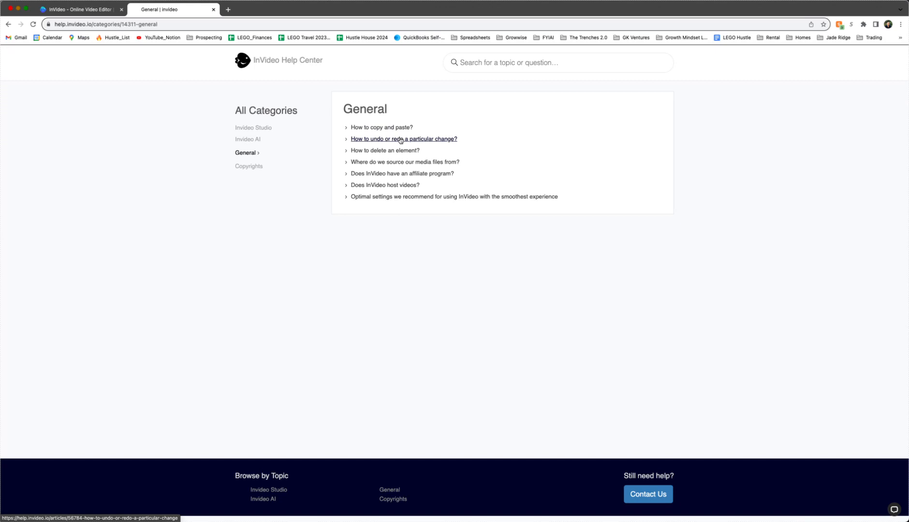
{"action": "key", "text": "super+equal"}
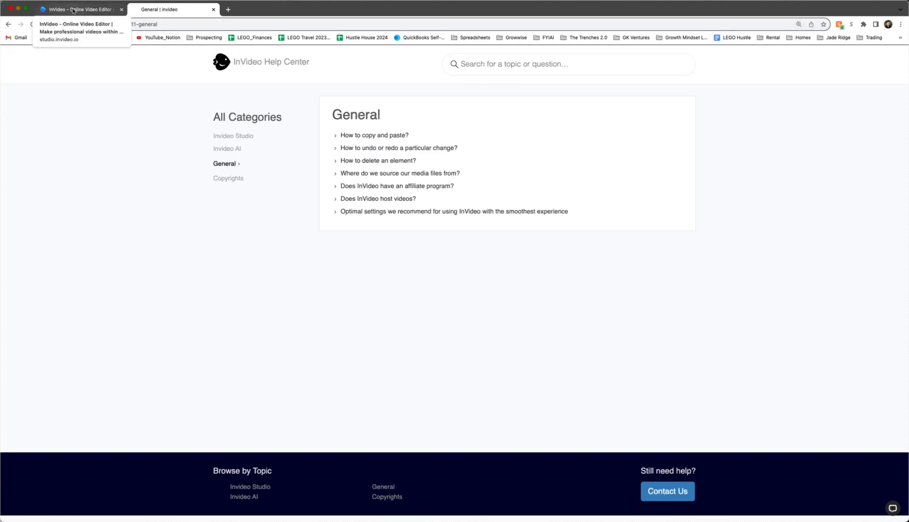
{"action": "left_click", "coordinate": [74, 10]}
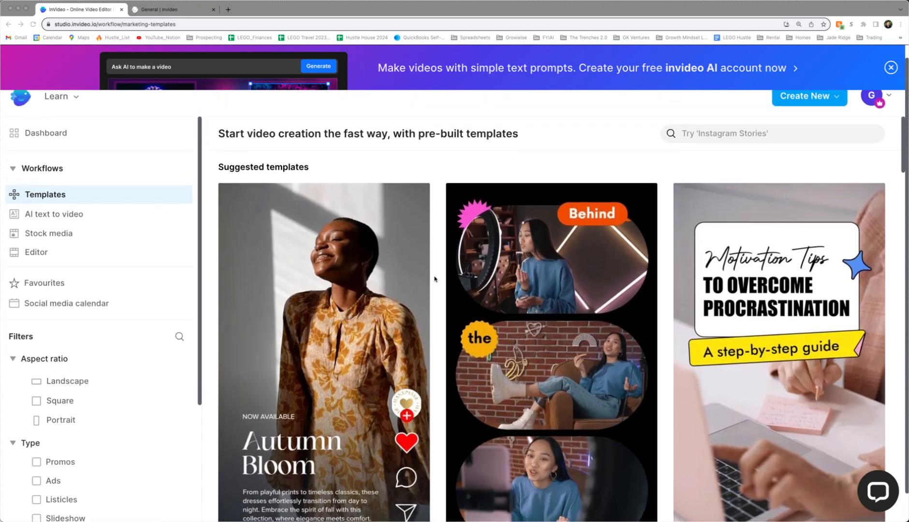
{"action": "scroll", "coordinate": [434, 279], "scroll_direction": "down", "scroll_amount": 5}
{"action": "scroll", "coordinate": [434, 279], "scroll_direction": "down", "scroll_amount": 4}
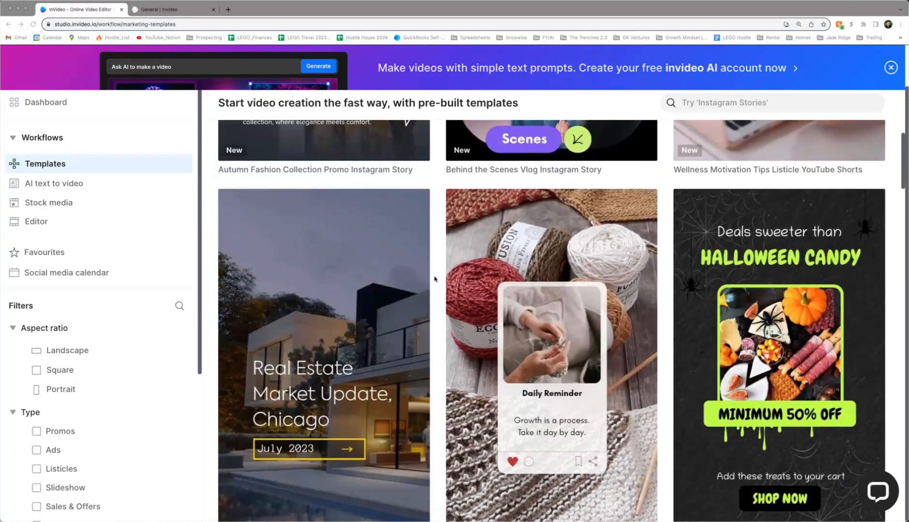
{"action": "scroll", "coordinate": [435, 279], "scroll_direction": "down", "scroll_amount": 8}
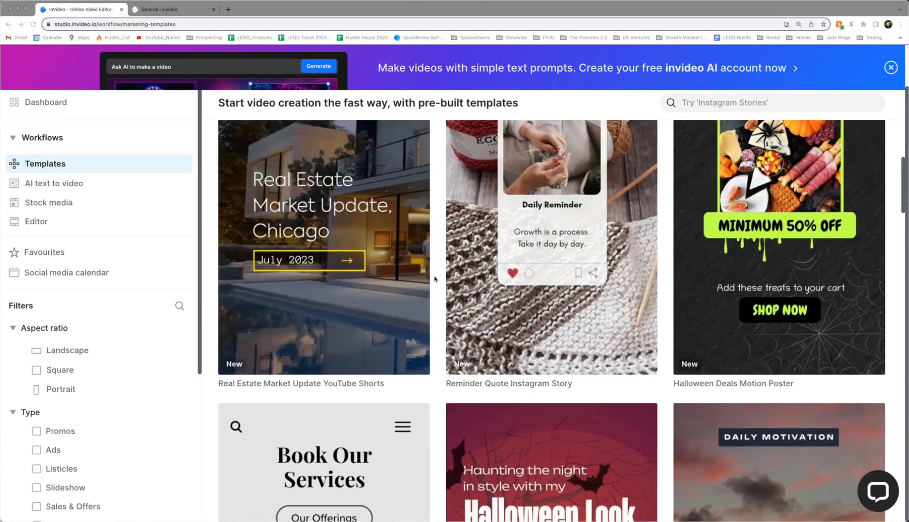
{"action": "scroll", "coordinate": [434, 279], "scroll_direction": "down", "scroll_amount": 2}
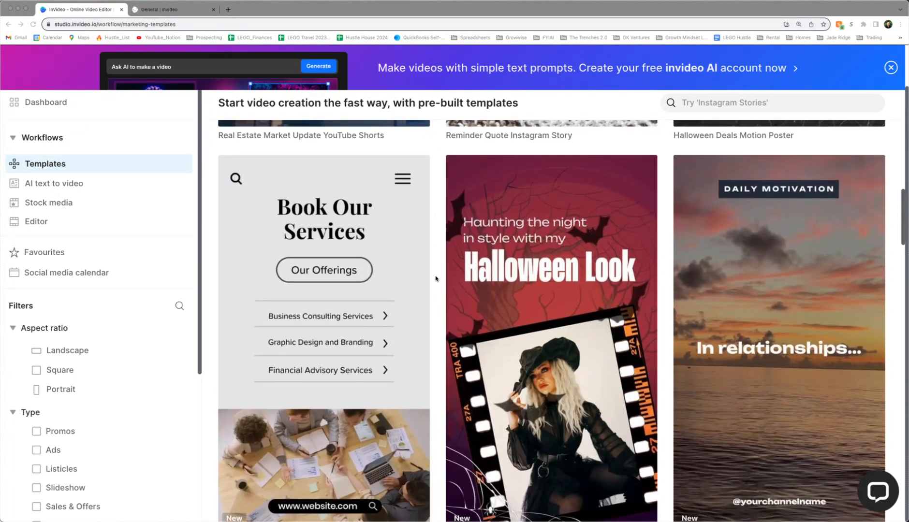
{"action": "scroll", "coordinate": [435, 279], "scroll_direction": "down", "scroll_amount": 4}
{"action": "scroll", "coordinate": [435, 279], "scroll_direction": "down", "scroll_amount": 6}
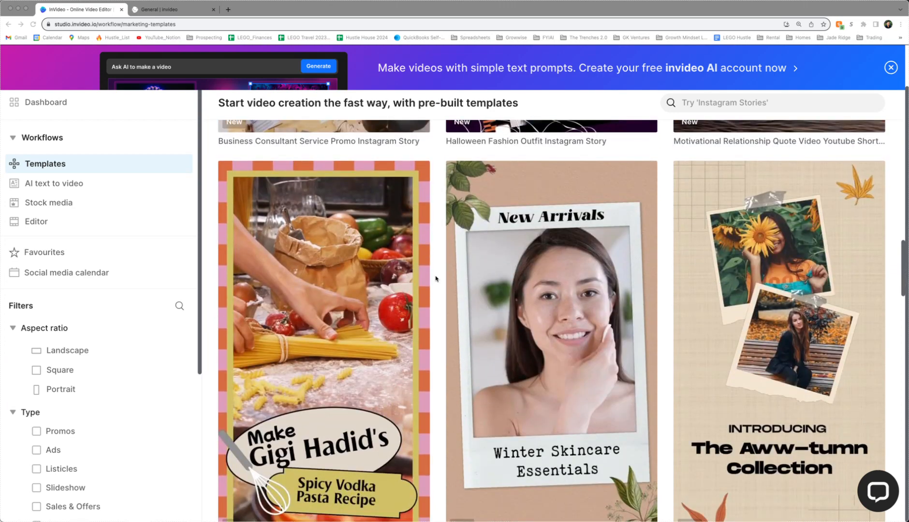
{"action": "scroll", "coordinate": [435, 279], "scroll_direction": "down", "scroll_amount": 1}
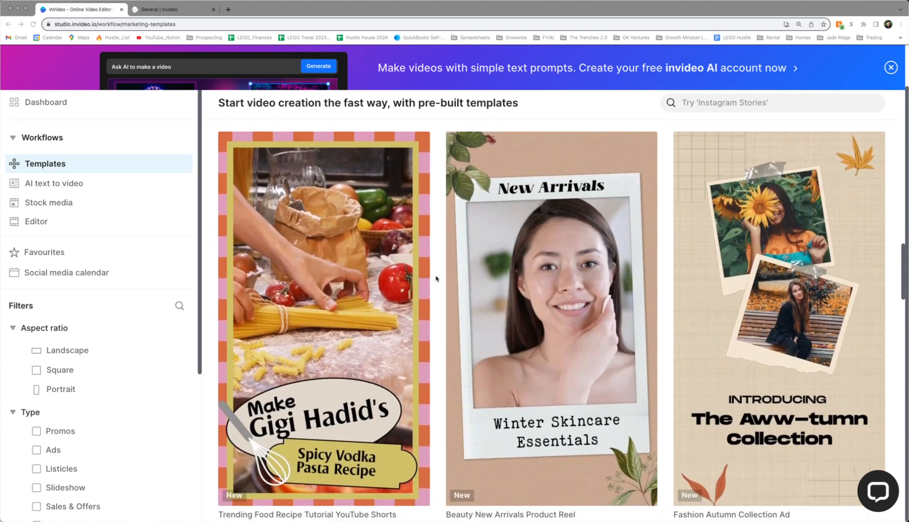
{"action": "scroll", "coordinate": [435, 279], "scroll_direction": "down", "scroll_amount": 8}
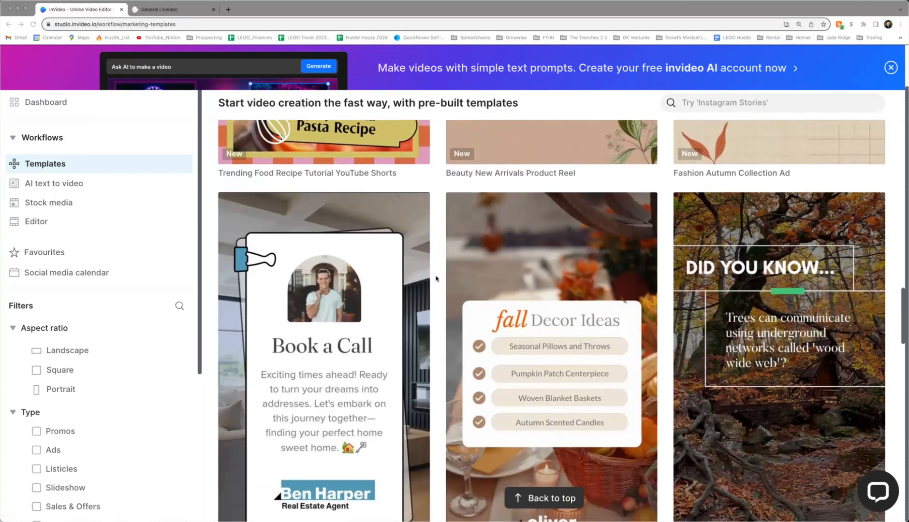
{"action": "scroll", "coordinate": [435, 279], "scroll_direction": "down", "scroll_amount": 2}
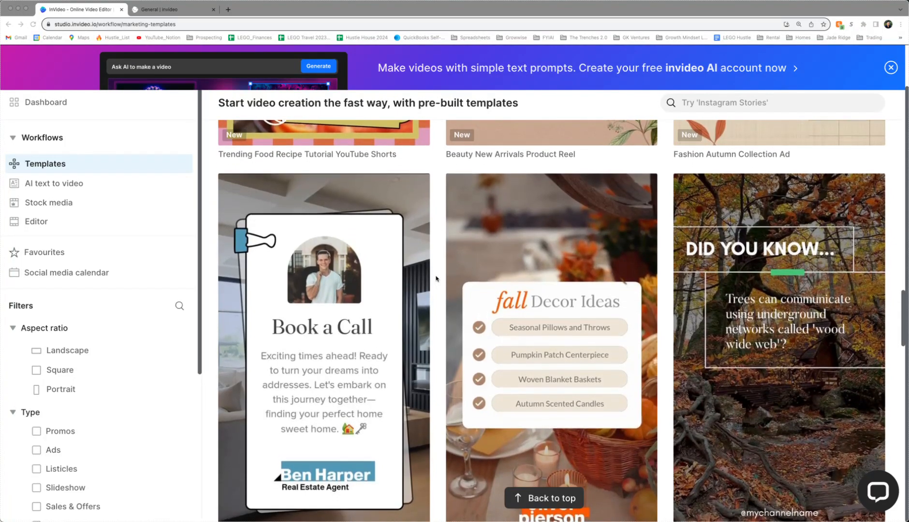
{"action": "scroll", "coordinate": [436, 278], "scroll_direction": "down", "scroll_amount": 6}
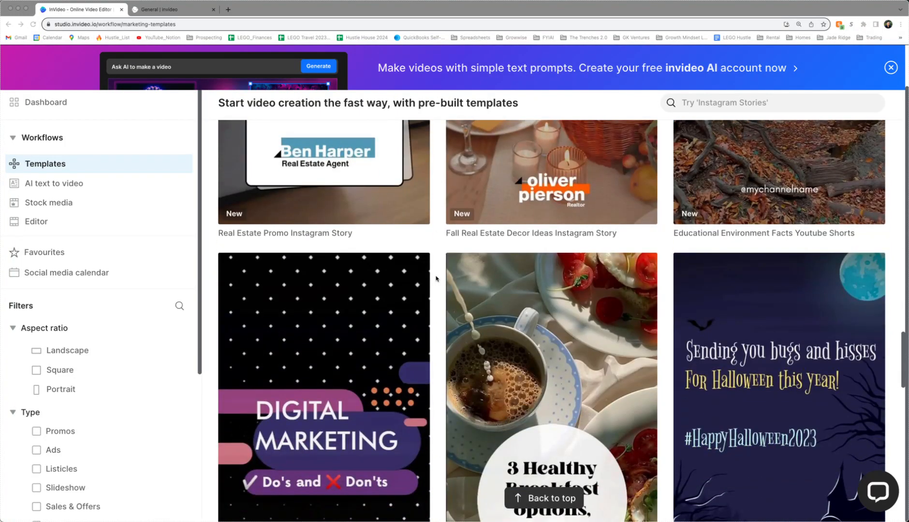
{"action": "scroll", "coordinate": [435, 279], "scroll_direction": "down", "scroll_amount": 2}
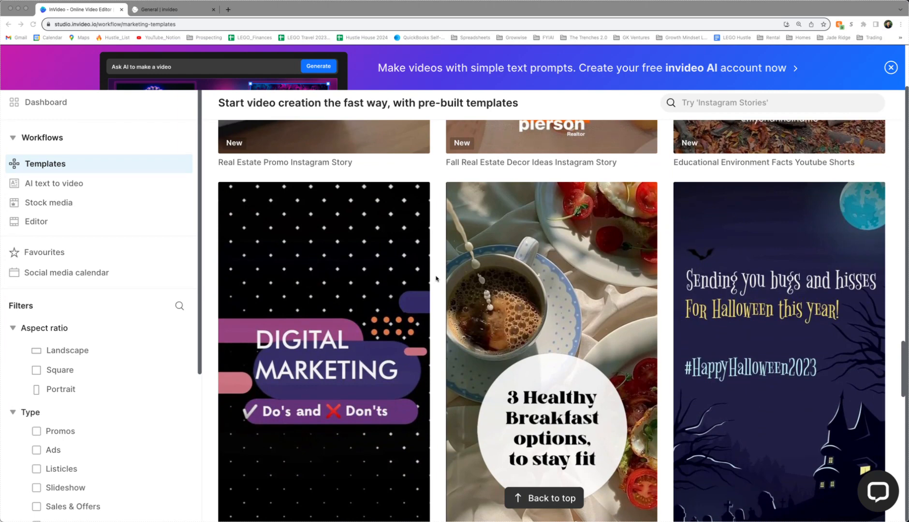
{"action": "scroll", "coordinate": [436, 278], "scroll_direction": "down", "scroll_amount": 1}
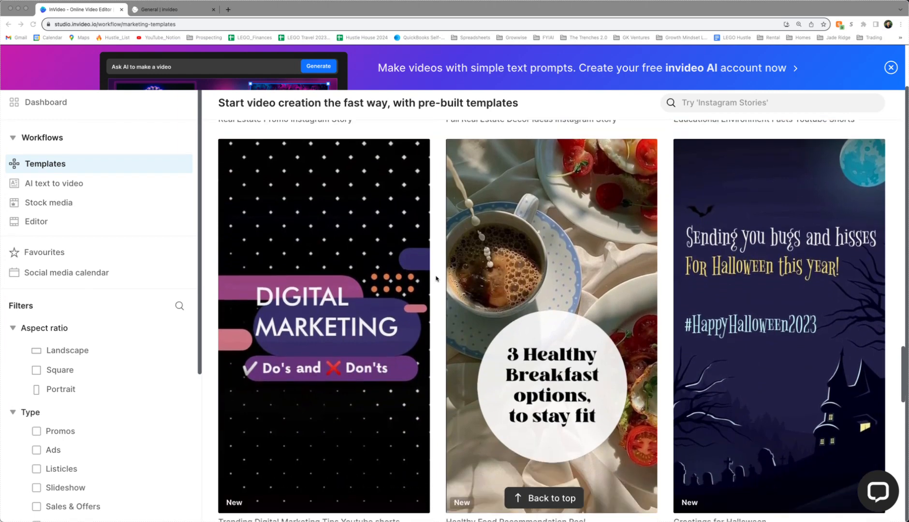
{"action": "scroll", "coordinate": [436, 278], "scroll_direction": "down", "scroll_amount": 1}
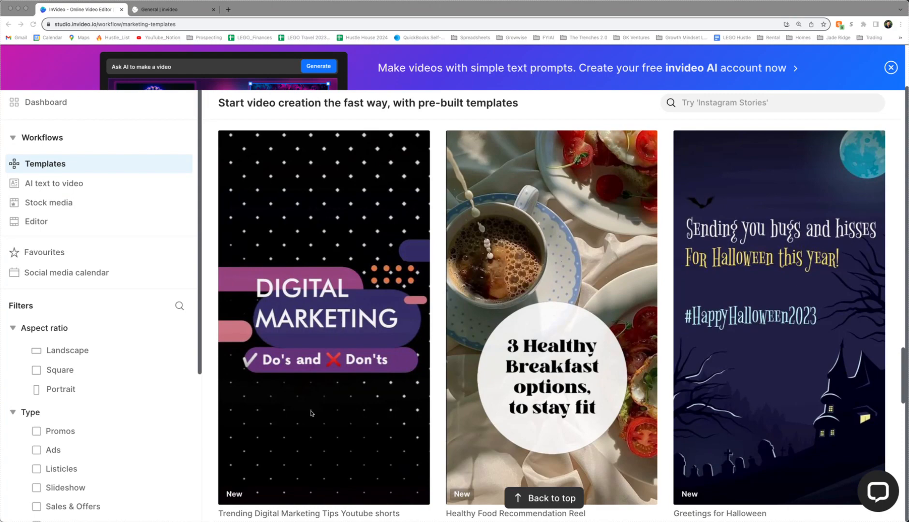
{"action": "scroll", "coordinate": [458, 399], "scroll_direction": "down", "scroll_amount": 3}
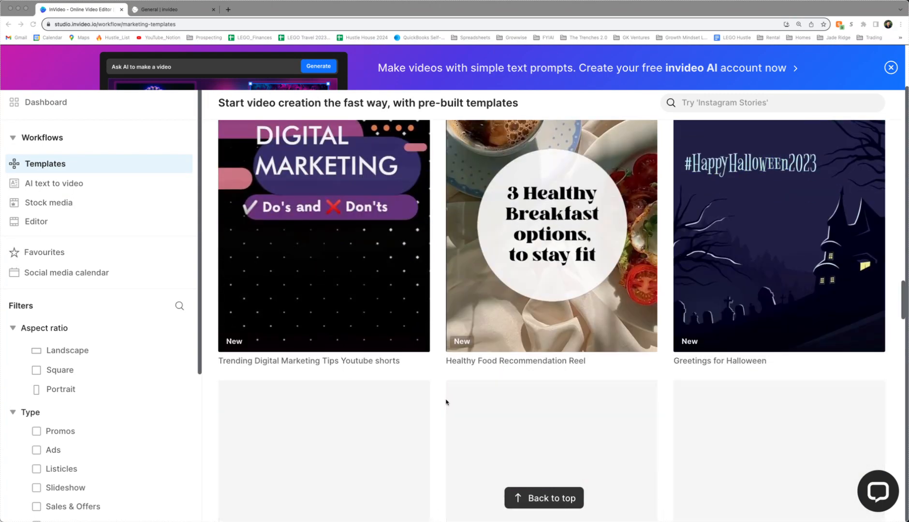